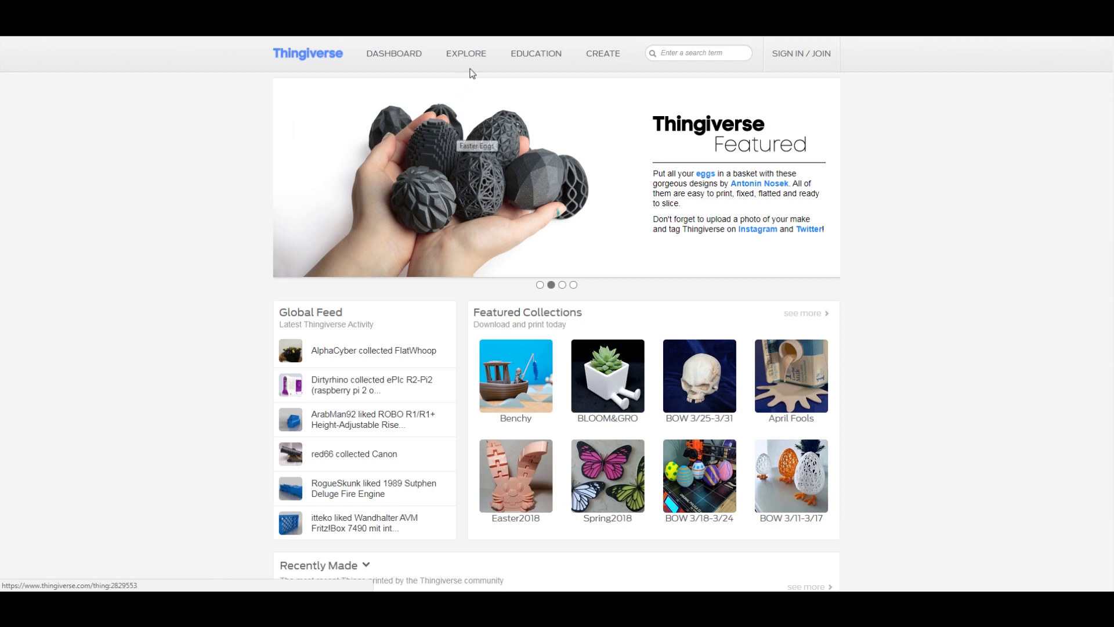
# Step: Show thingiverse.com's home page with its featured designs carousel, Global Feed and Featured Collections
pyautogui.moveTo(470, 69)
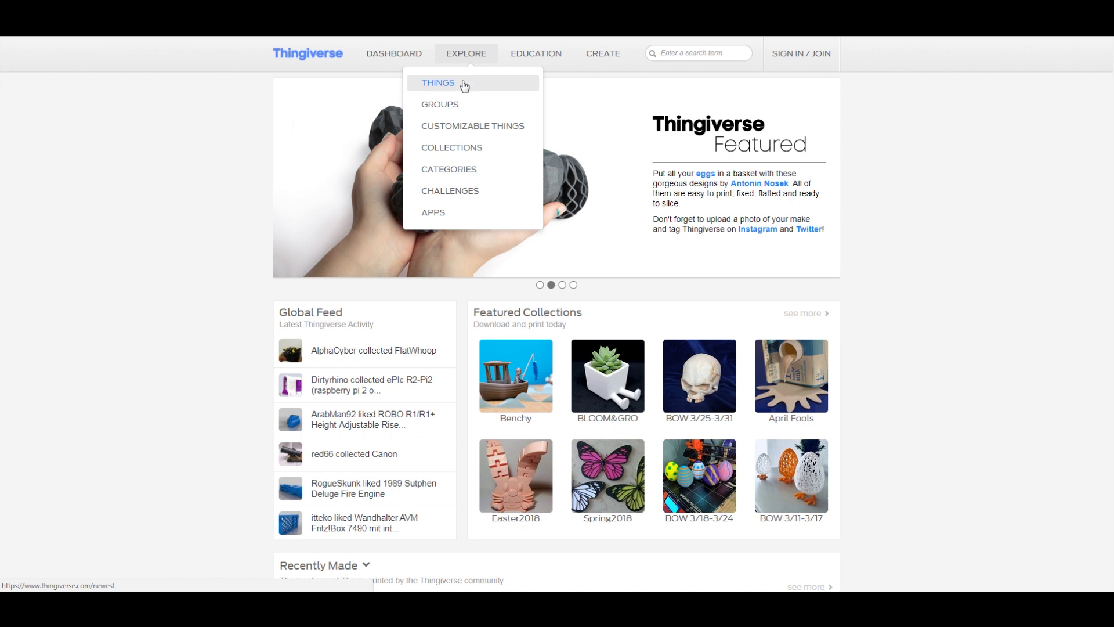
# Step: List all Things on the Explore page sorted by Popular across All categories
pyautogui.click(464, 84)
pyautogui.click(359, 99)
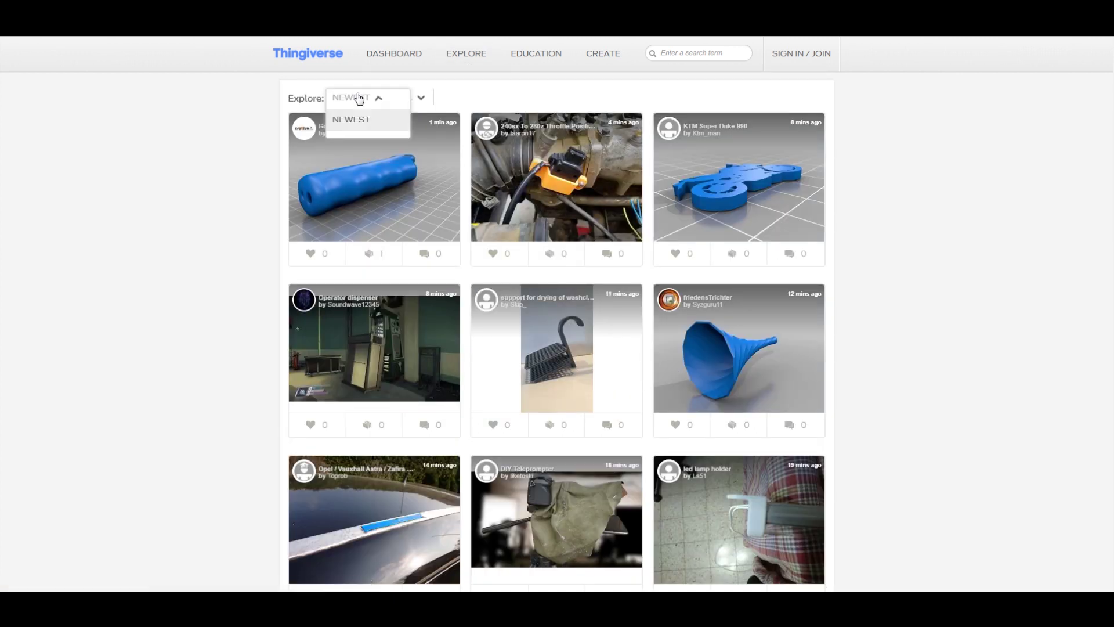
pyautogui.click(366, 164)
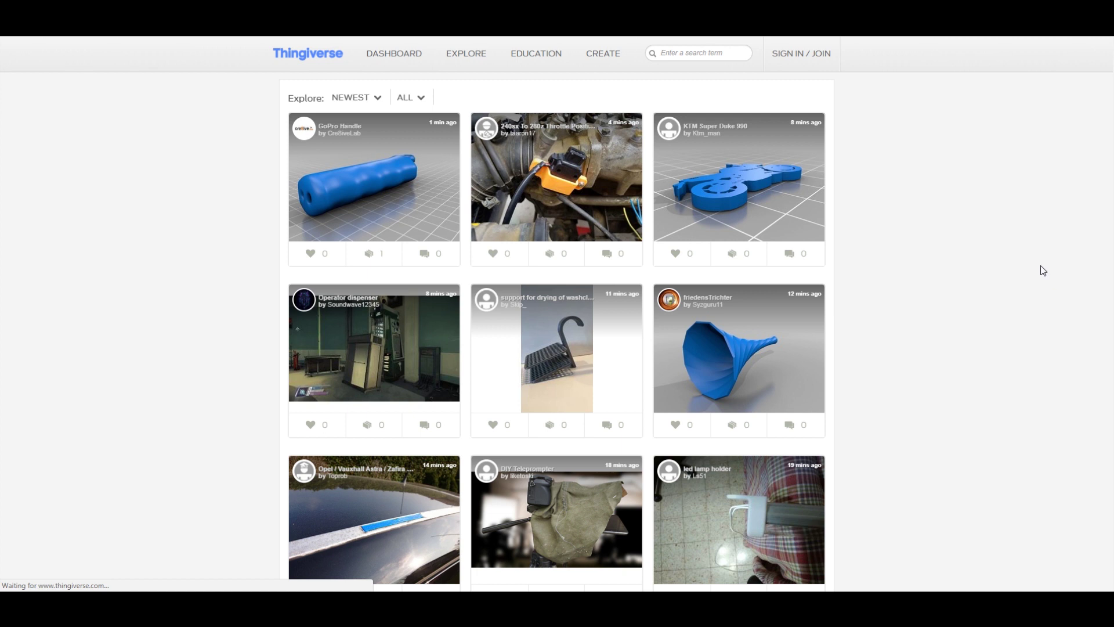
pyautogui.click(422, 98)
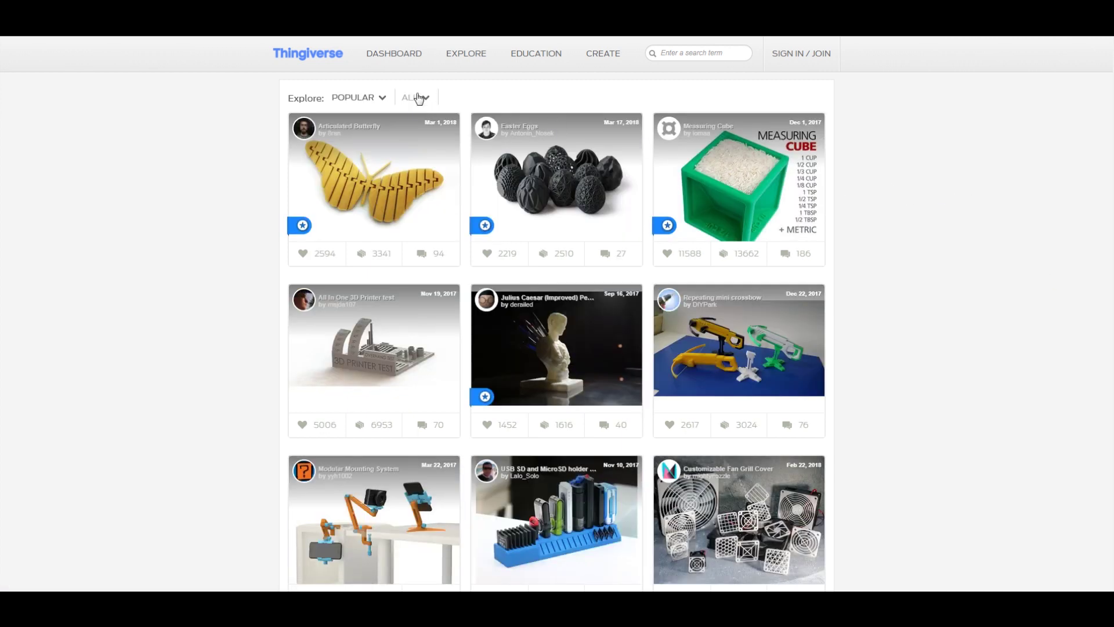
pyautogui.click(417, 98)
pyautogui.click(978, 215)
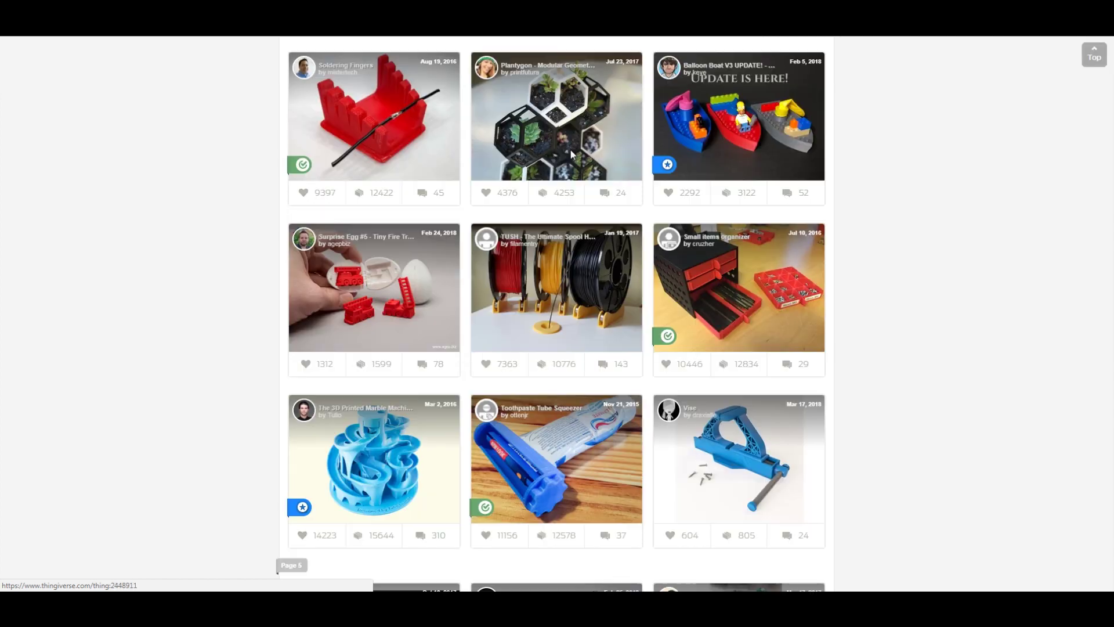
# Step: Open the Plantygon planter's page and browse its photo thumbnails
pyautogui.click(572, 154)
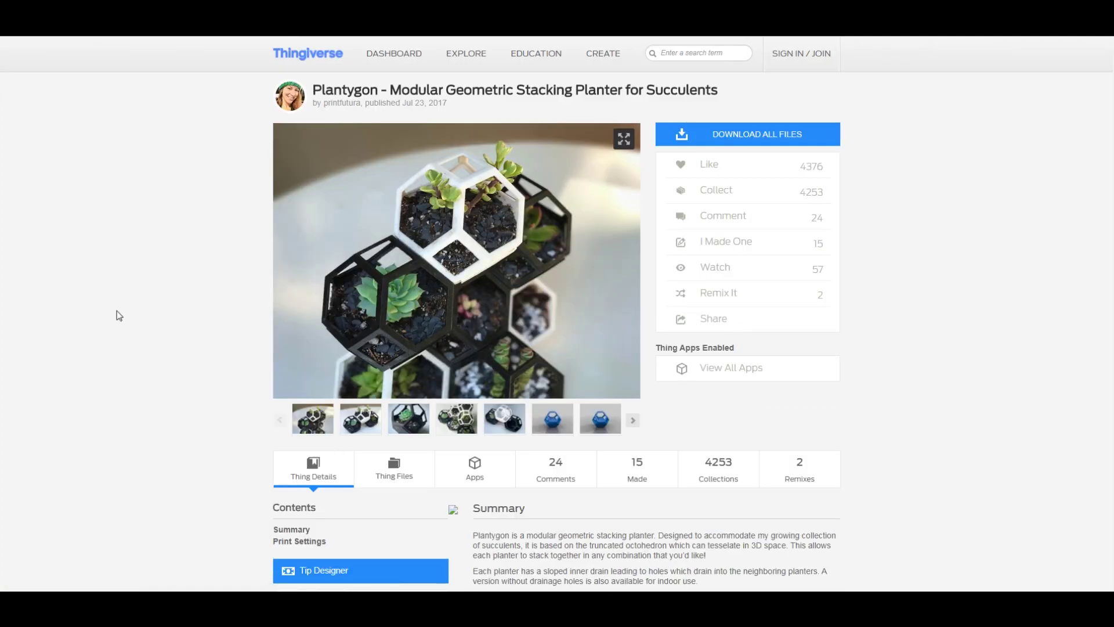
pyautogui.scroll(-1, 182, 250)
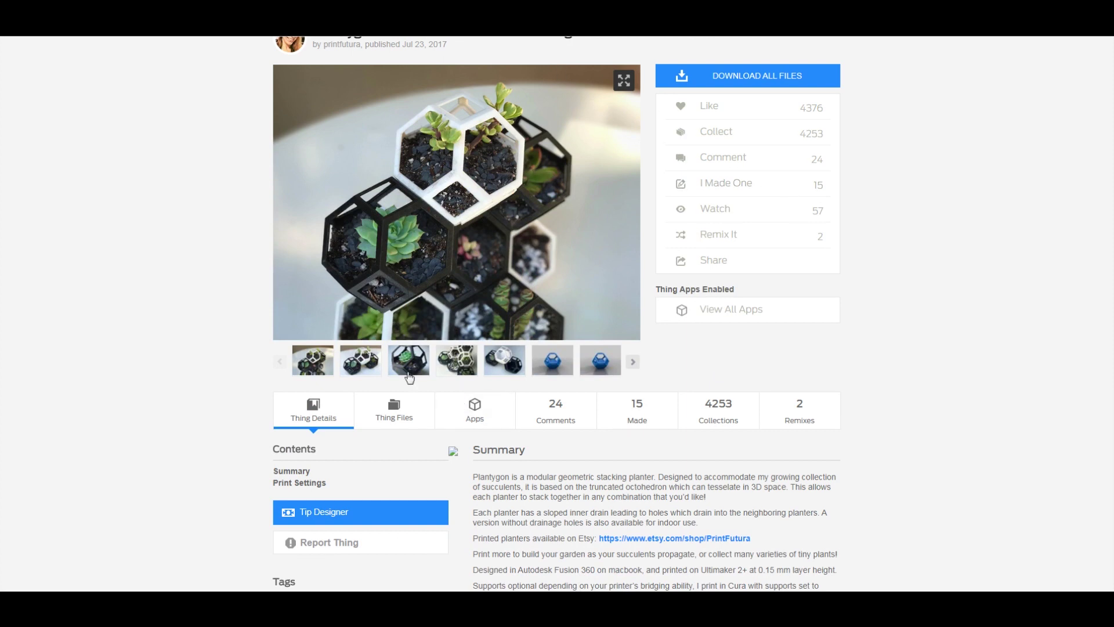
pyautogui.click(409, 376)
pyautogui.click(360, 364)
# Step: Rotate the planter's 3D model upright in Thingview, then show its file list
pyautogui.click(463, 362)
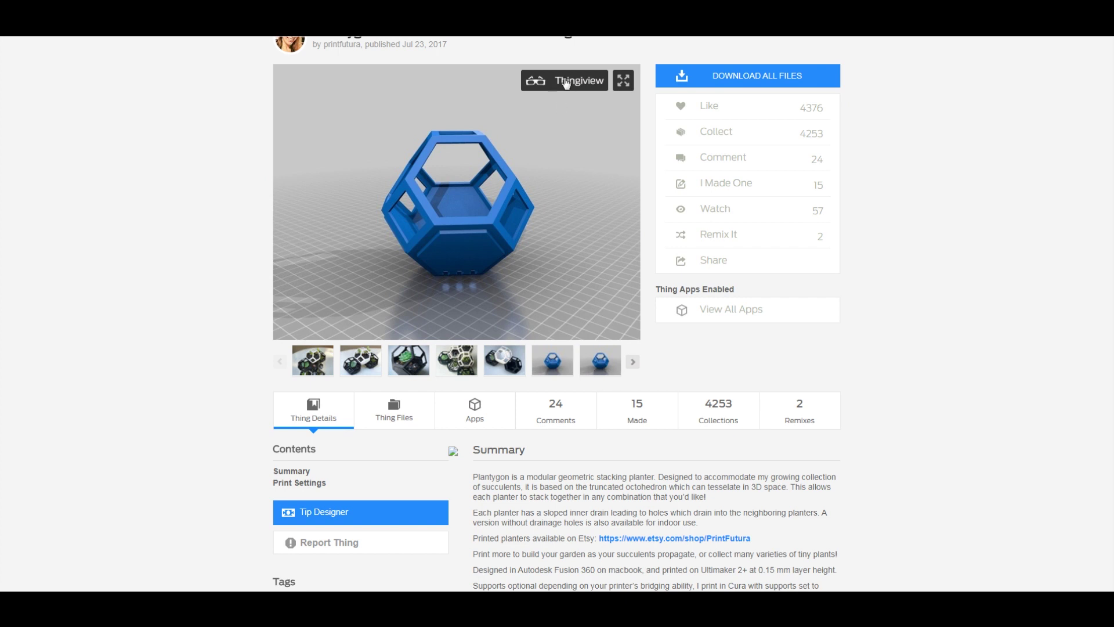
pyautogui.click(567, 80)
pyautogui.moveTo(497, 124); pyautogui.dragTo(445, 193)
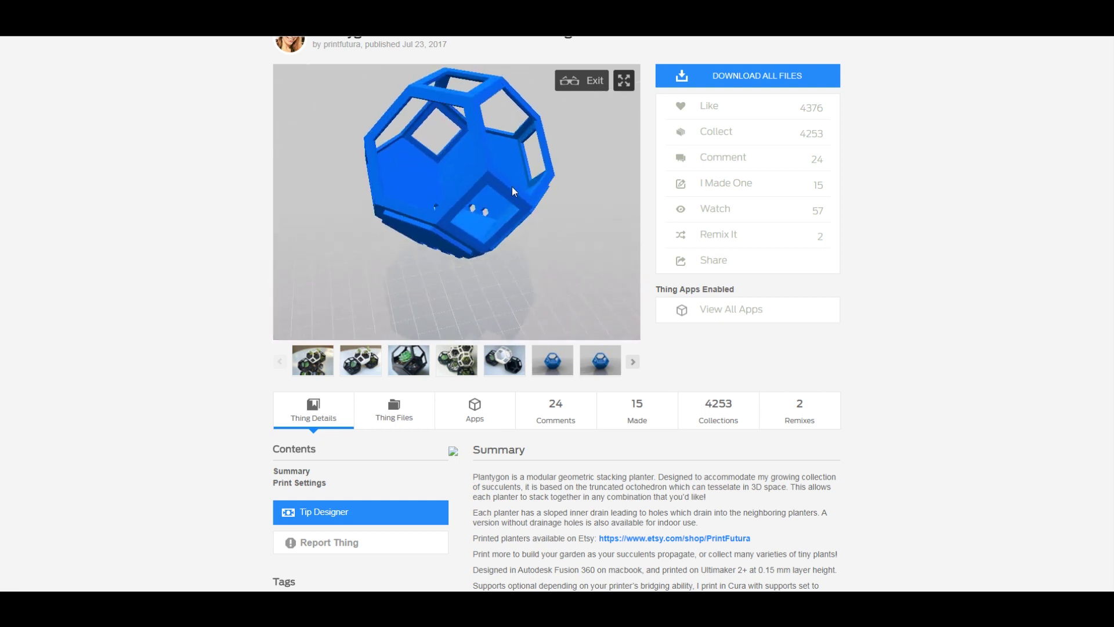
pyautogui.moveTo(512, 190); pyautogui.dragTo(315, 230)
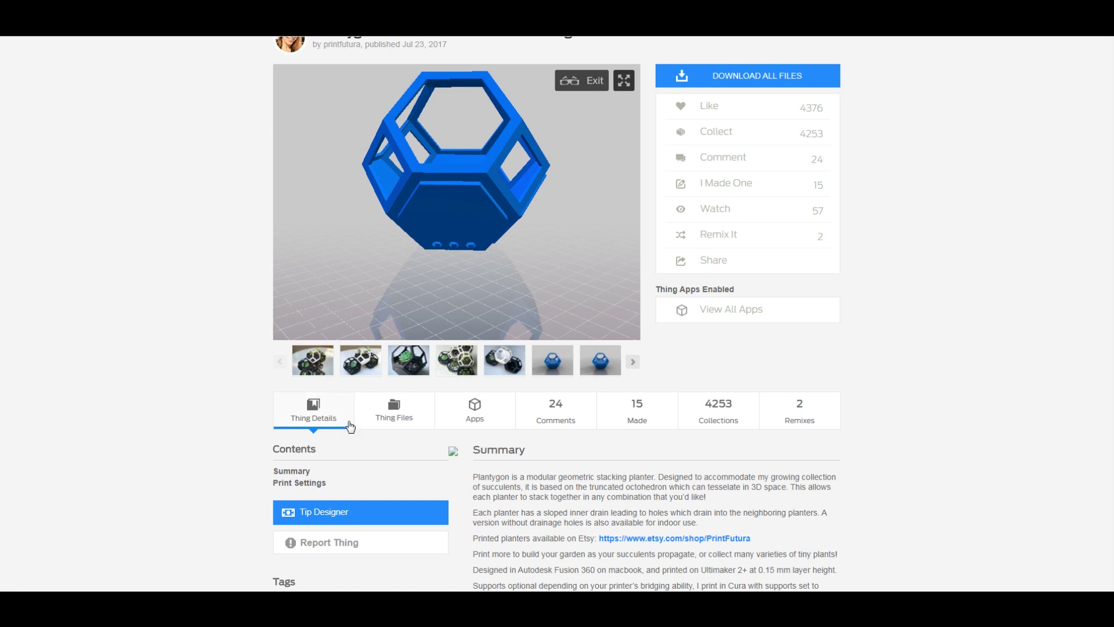
pyautogui.click(395, 412)
# Step: Download v2_plantygon.stl from the Plantygon file list
pyautogui.scroll(-3, 236, 365)
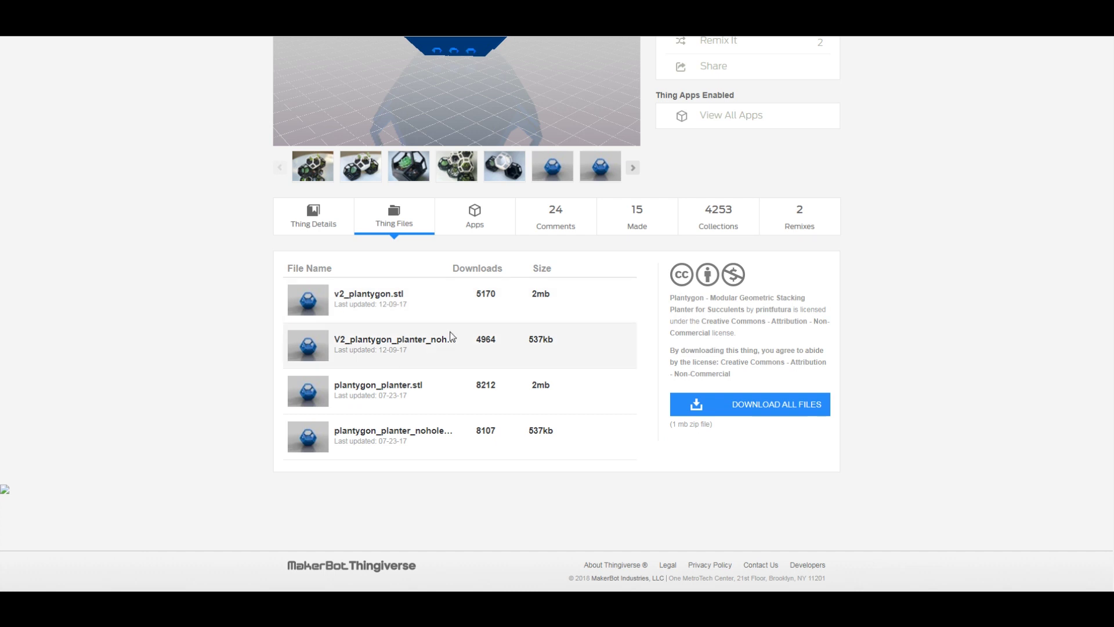
pyautogui.click(387, 302)
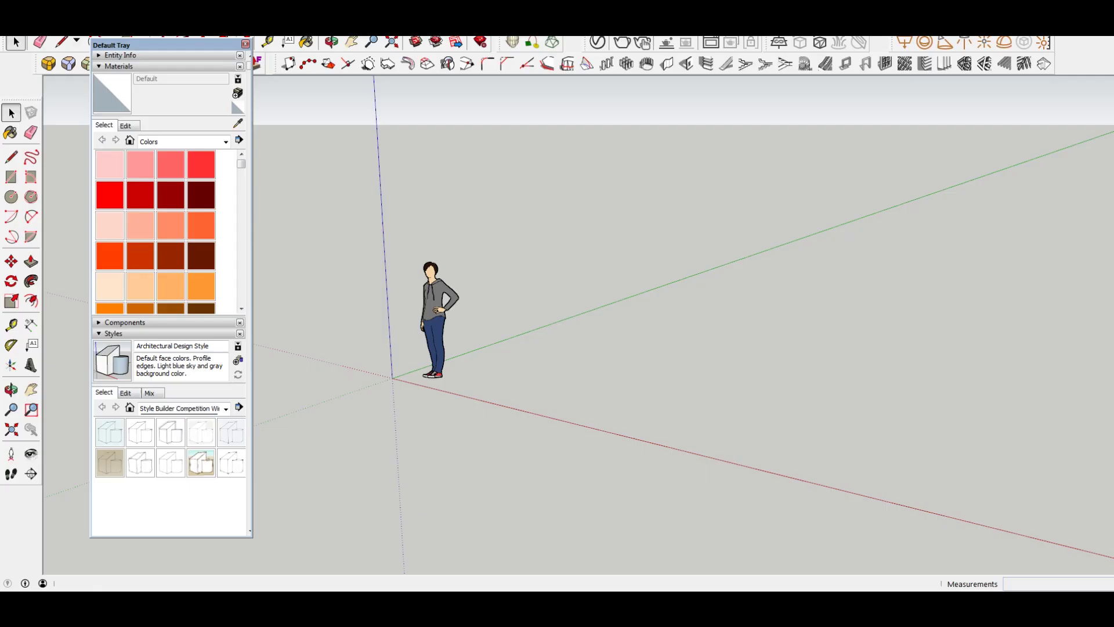
# Step: Dock the tray aside, import v2_plantygon.stl from Downloads as STL, and zoom extents
pyautogui.moveTo(204, 47); pyautogui.dragTo(1105, 322)
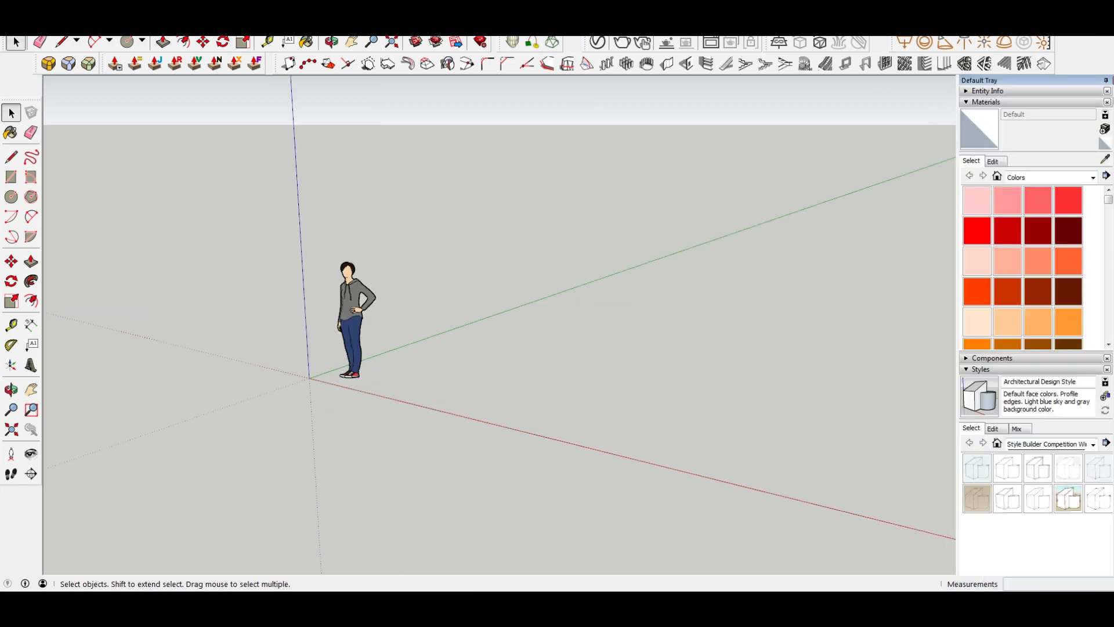
pyautogui.click(10, 5)
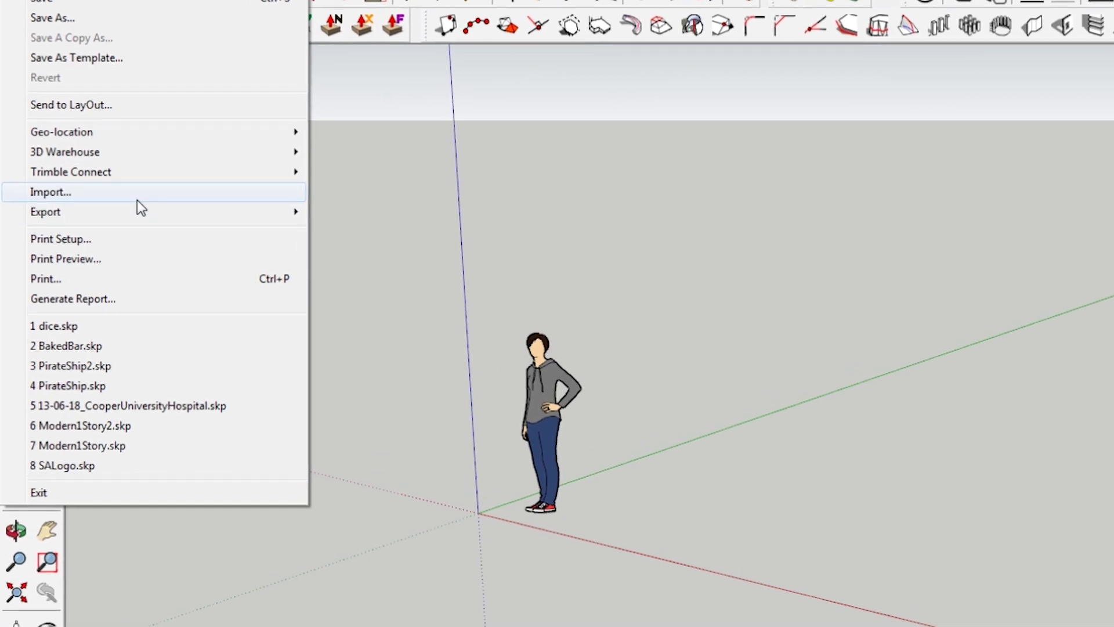
pyautogui.click(137, 199)
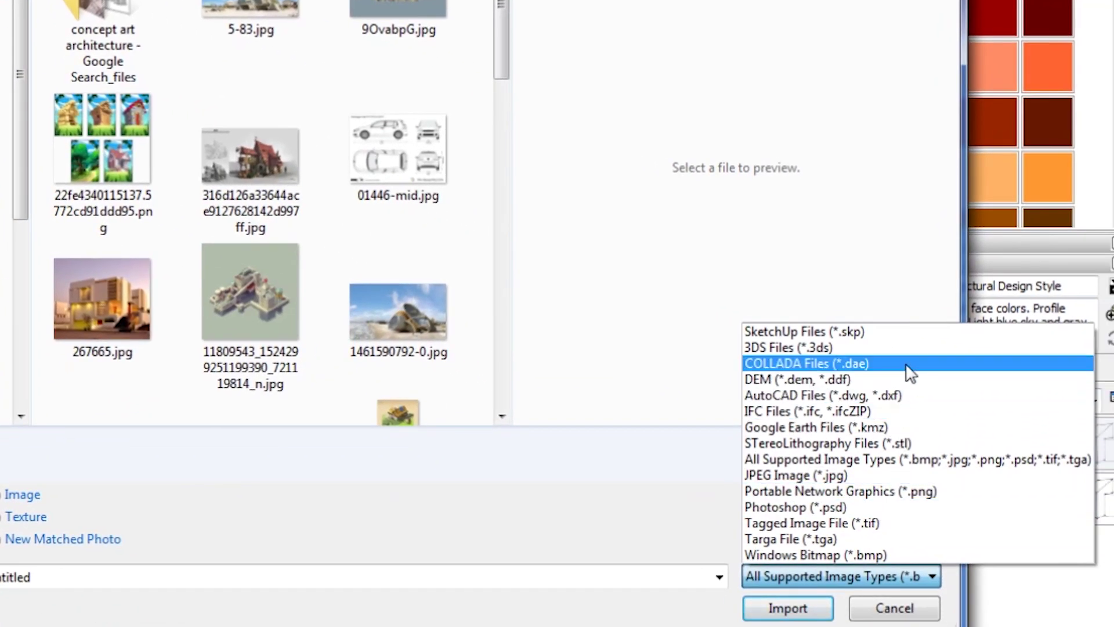
pyautogui.click(914, 443)
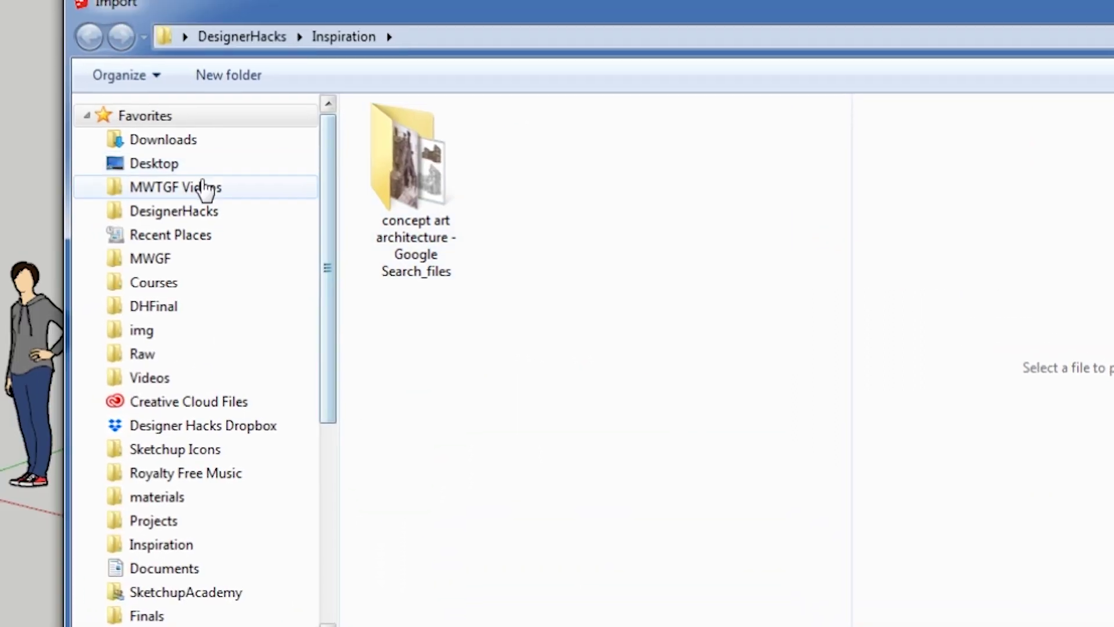
pyautogui.click(225, 139)
pyautogui.doubleClick(601, 197)
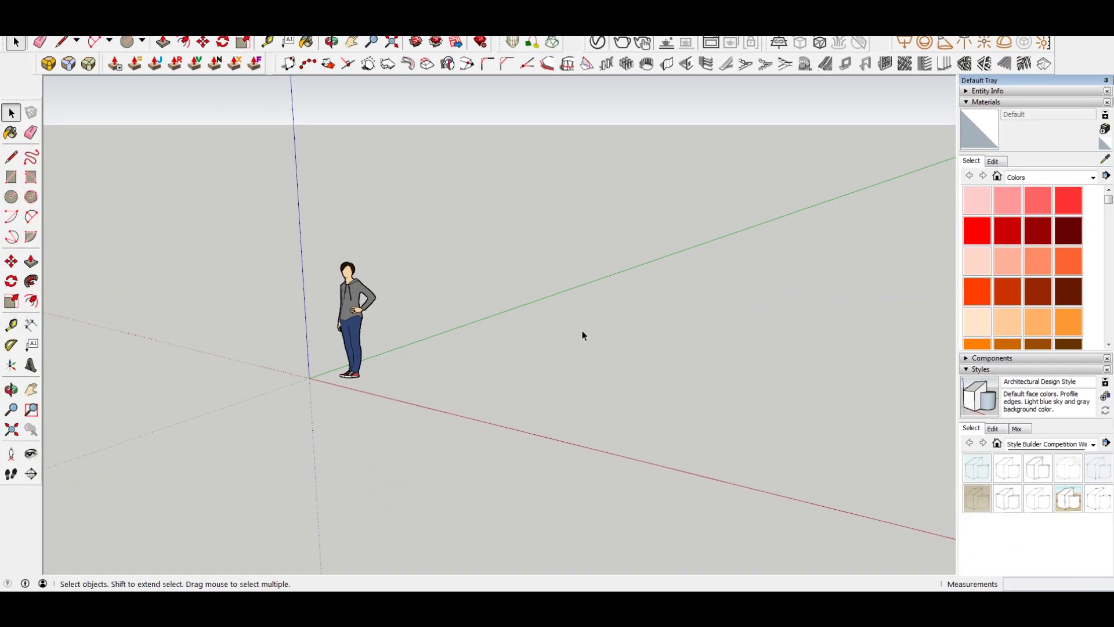
pyautogui.hotkey('shift', 'z')
# Step: Orbit around the imported planter to inspect it from several sides
pyautogui.click(545, 286)
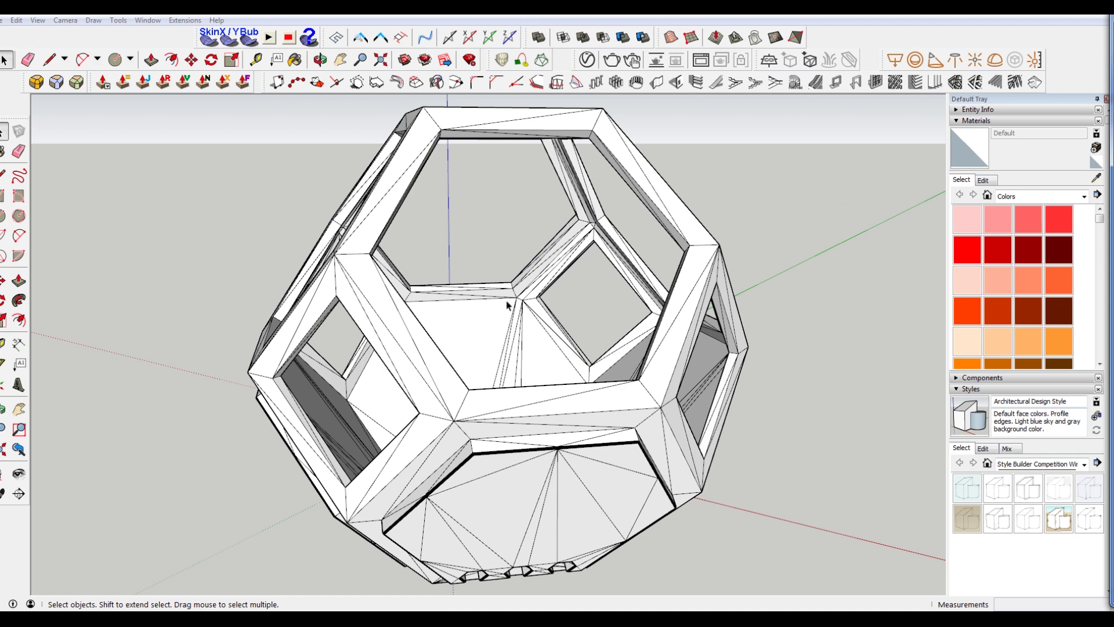
pyautogui.moveTo(506, 305); pyautogui.dragTo(655, 319, button='middle')
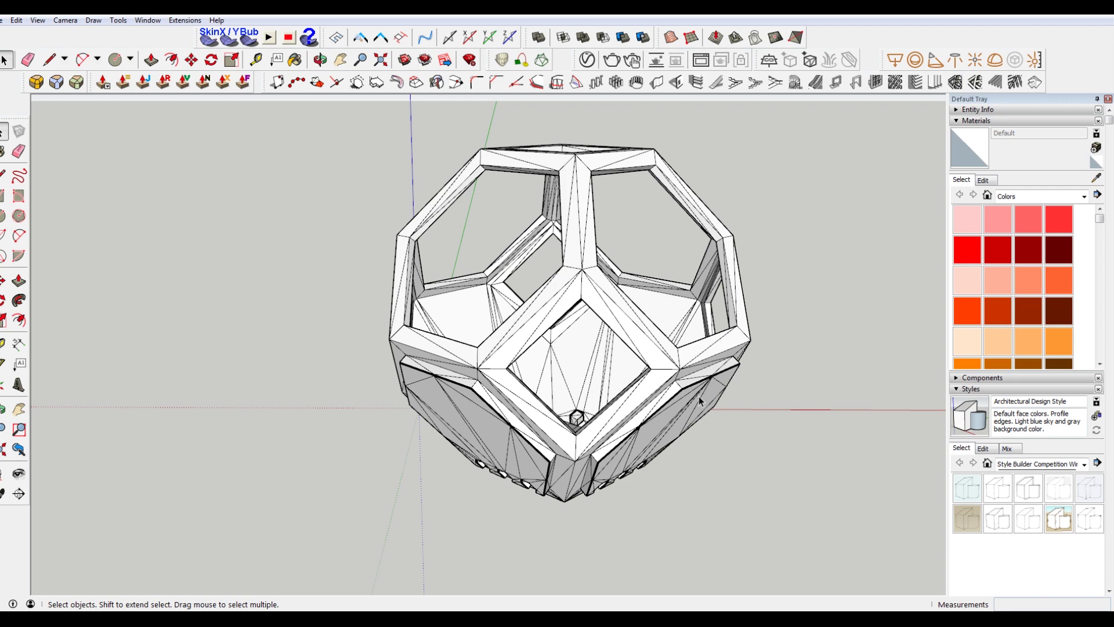
pyautogui.moveTo(700, 401); pyautogui.dragTo(602, 383, button='middle')
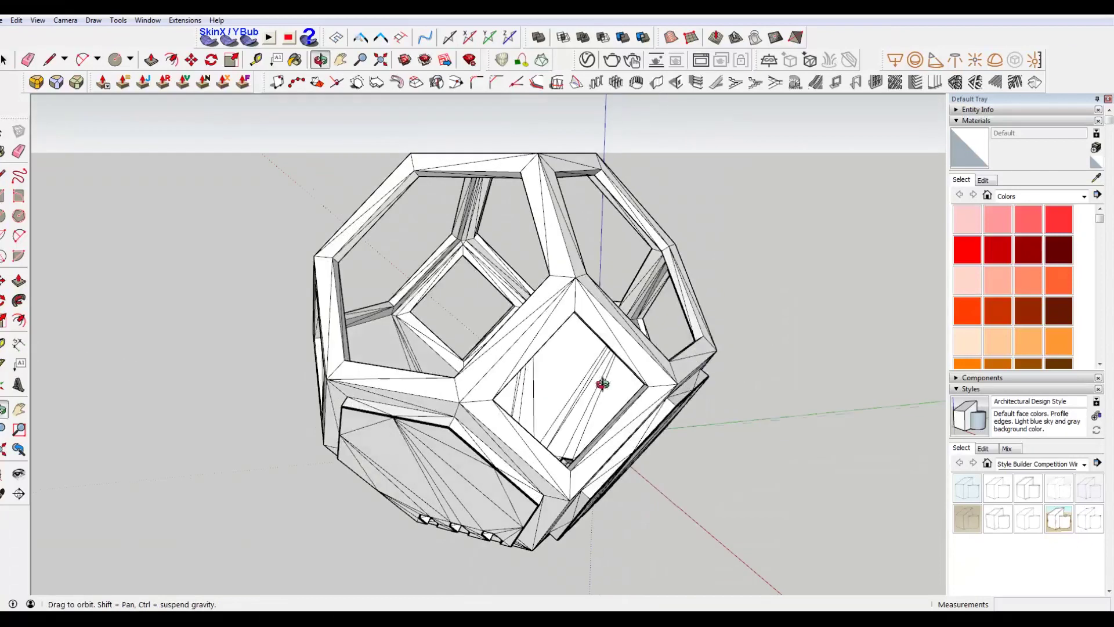
pyautogui.click(534, 173)
# Step: Inside the planter group, erase-soften stray edges along the top and upper-left frame
pyautogui.doubleClick(530, 176)
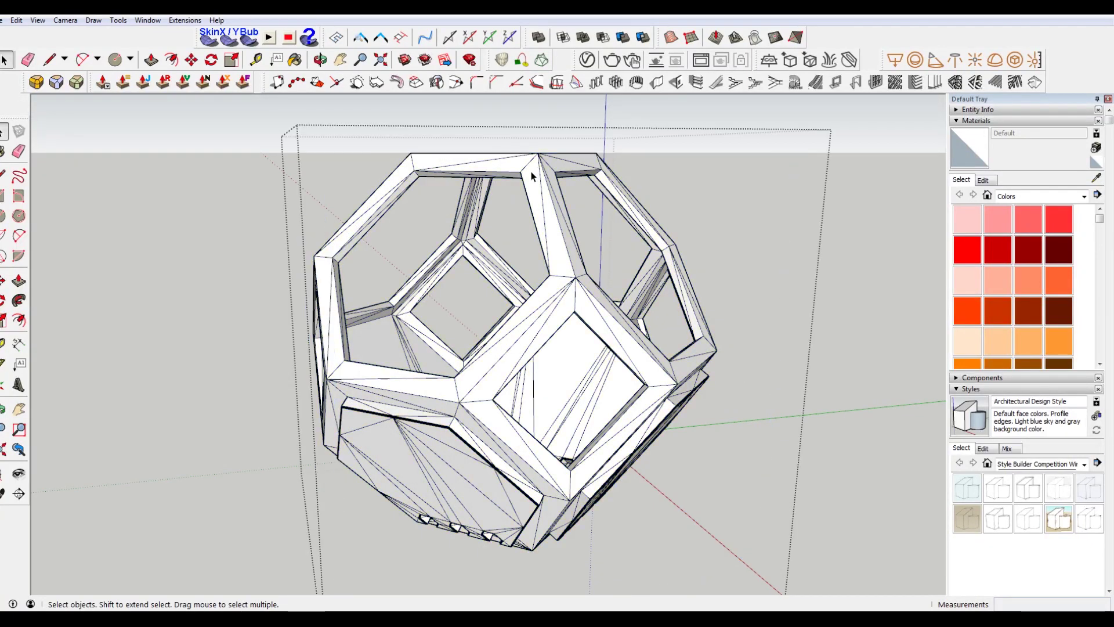
pyautogui.tripleClick(540, 188)
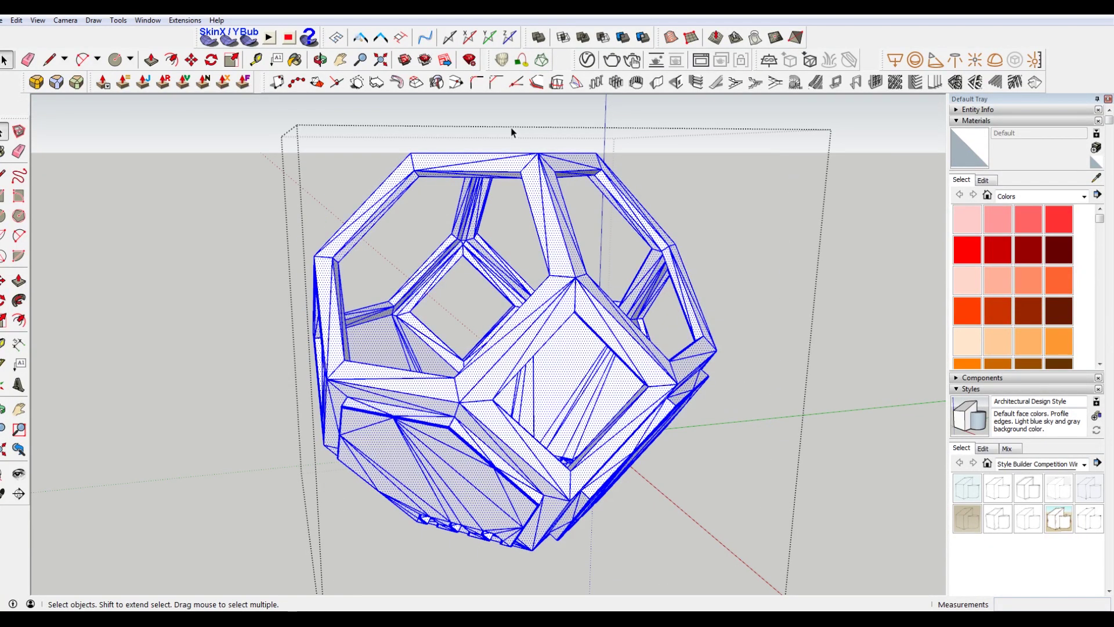
pyautogui.press('e')
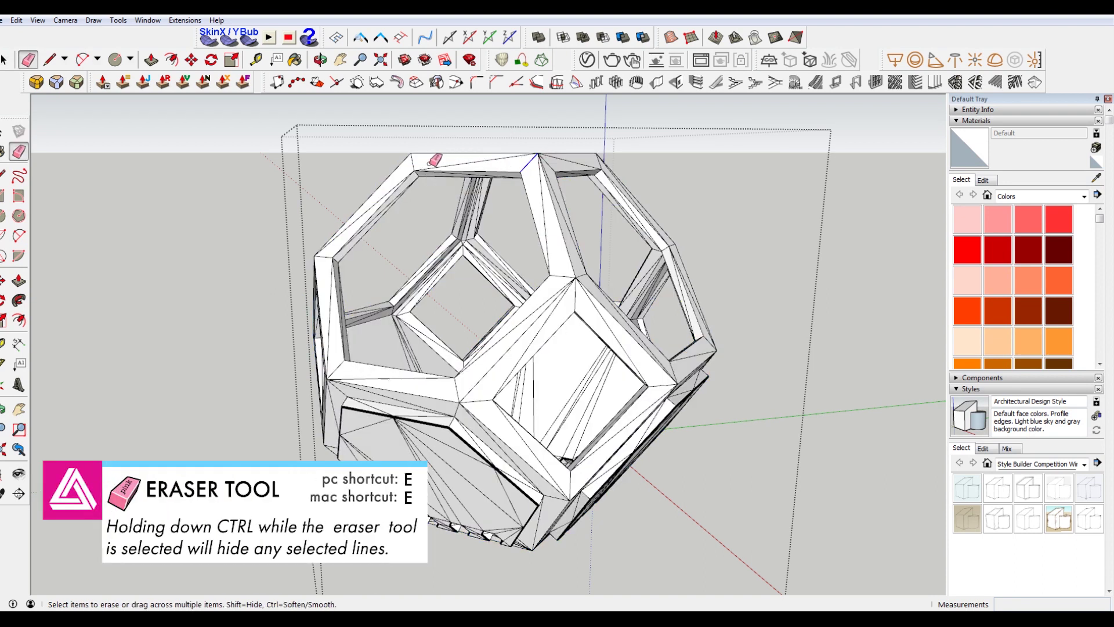
pyautogui.moveTo(431, 161)
pyautogui.mouseDown()
pyautogui.moveTo(404, 174)
pyautogui.moveTo(342, 243)
pyautogui.moveTo(332, 297)
pyautogui.moveTo(347, 354)
pyautogui.moveTo(367, 368)
pyautogui.moveTo(453, 380)
pyautogui.moveTo(561, 274)
pyautogui.moveTo(545, 187)
pyautogui.moveTo(580, 229)
pyautogui.mouseUp()
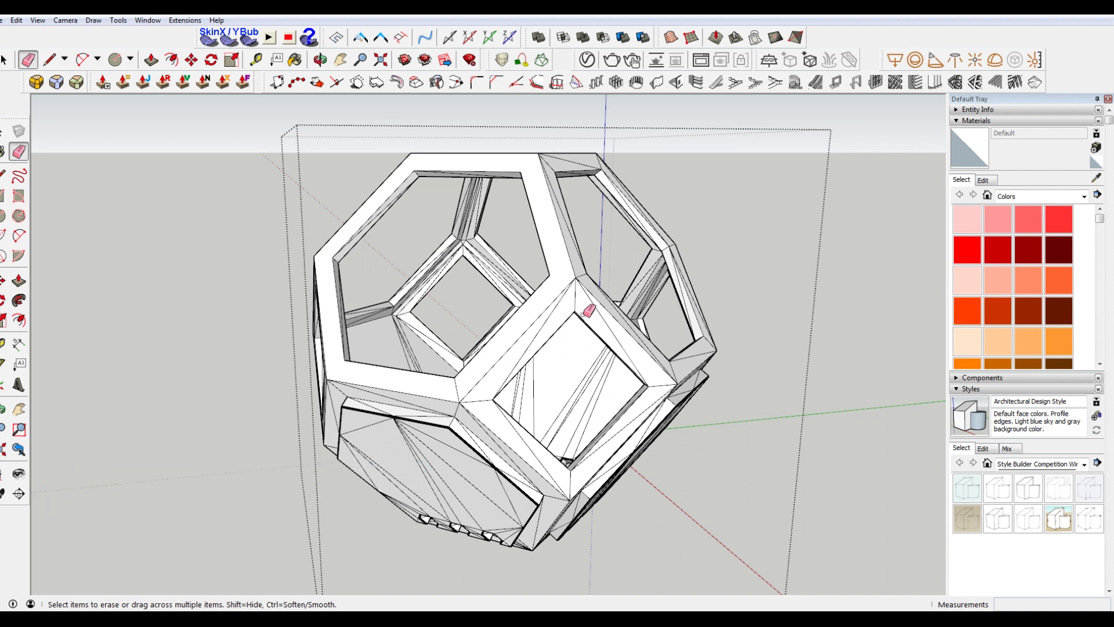
pyautogui.press('space')
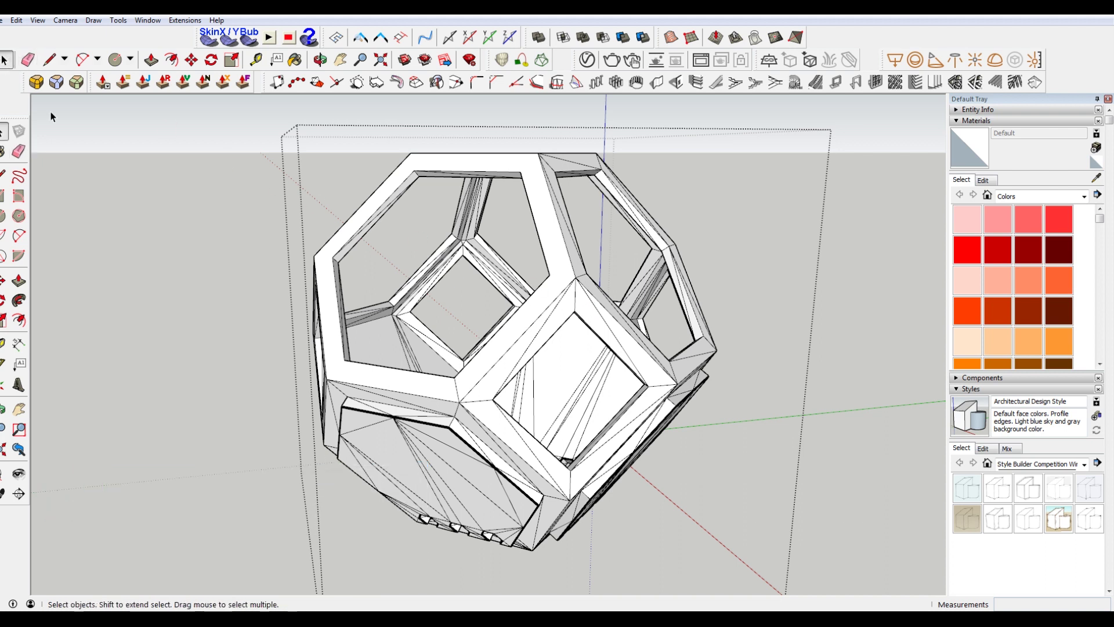
pyautogui.click(140, 227)
pyautogui.hotkey('ctrl', 'z')
pyautogui.moveTo(149, 230); pyautogui.dragTo(406, 301, button='middle')
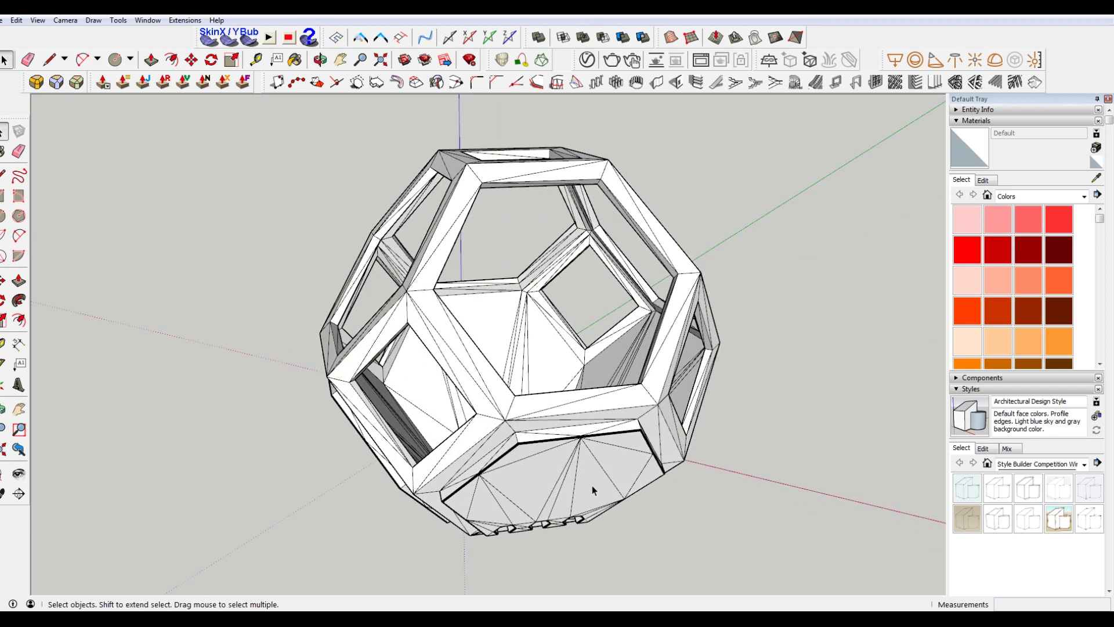
pyautogui.scroll(10, 591, 485)
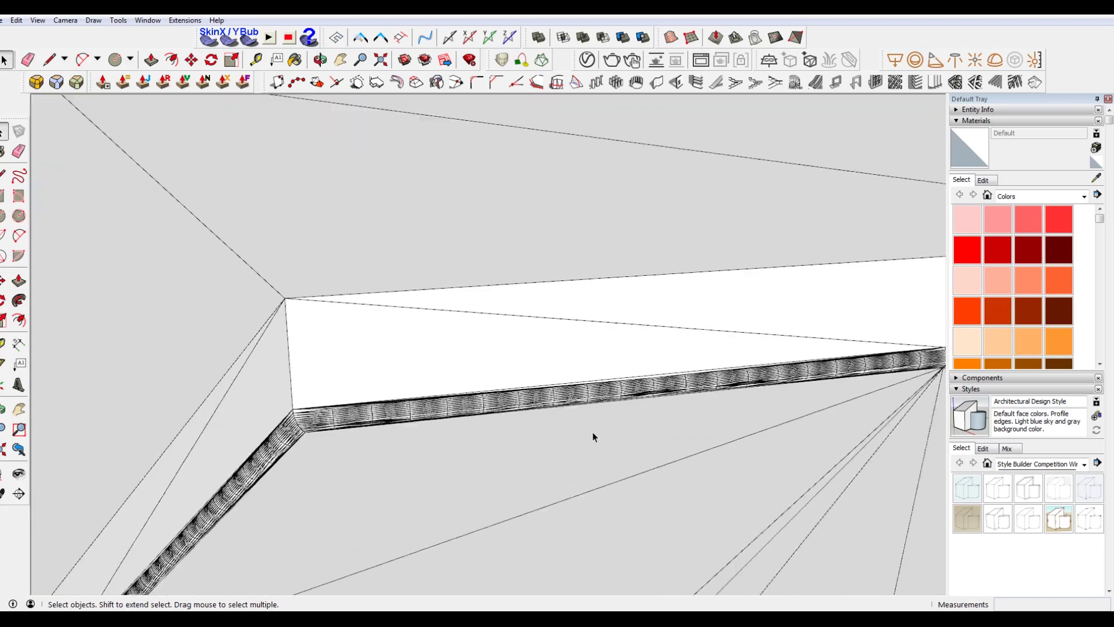
pyautogui.scroll(5, 593, 434)
pyautogui.moveTo(721, 371); pyautogui.dragTo(696, 313, button='middle')
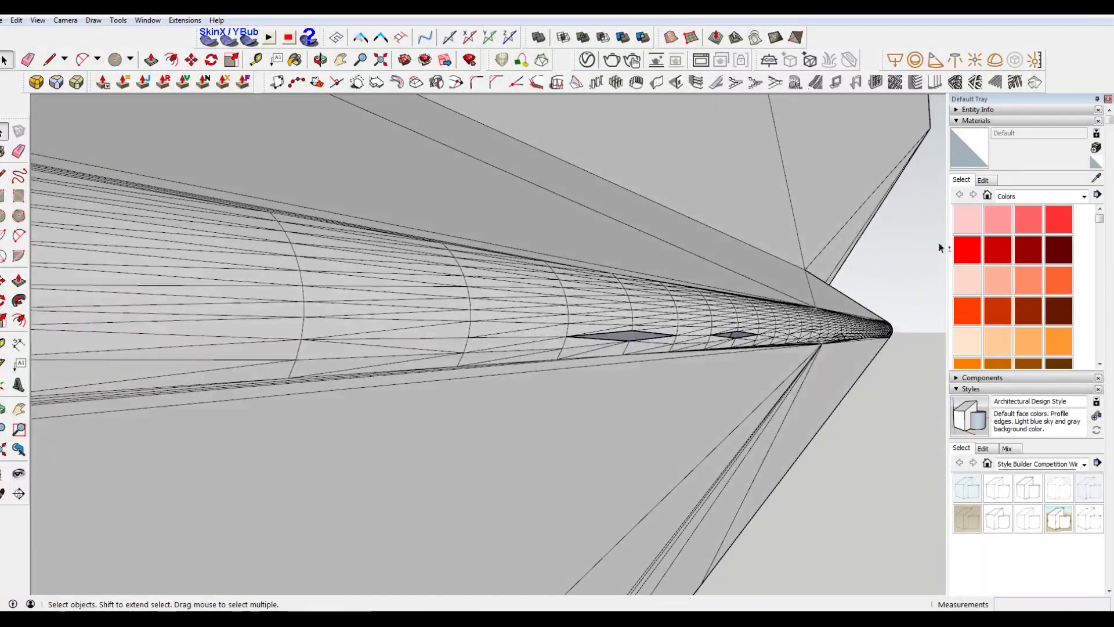
pyautogui.scroll(4, 648, 318)
pyautogui.scroll(2, 679, 361)
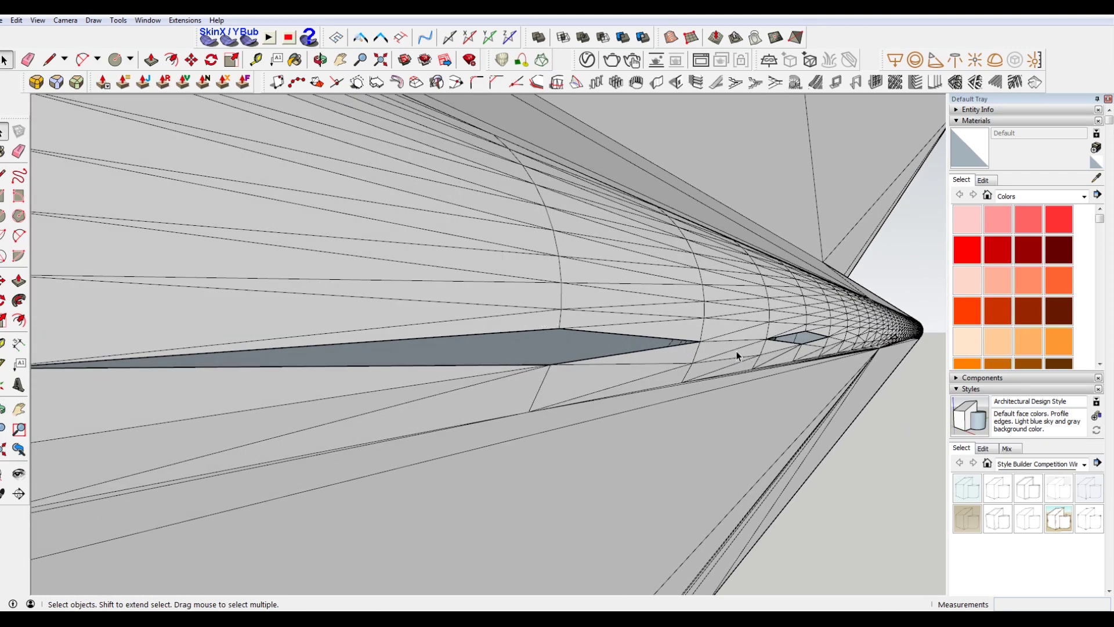
pyautogui.scroll(-3, 720, 365)
pyautogui.scroll(-1, 720, 369)
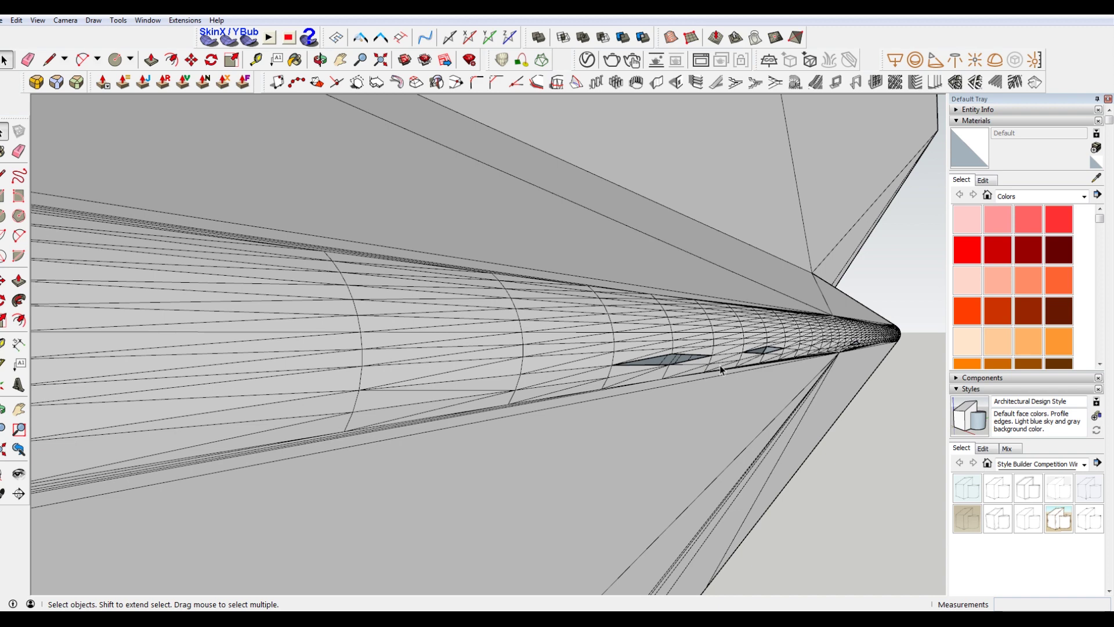
pyautogui.scroll(-2, 720, 369)
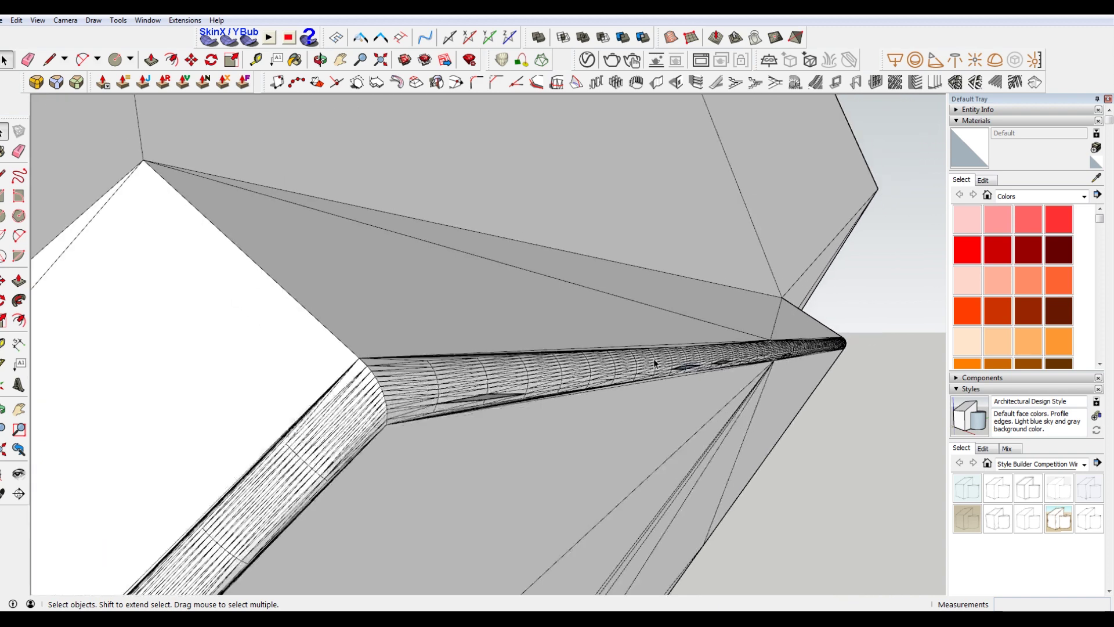
pyautogui.scroll(-5, 658, 375)
pyautogui.moveTo(742, 361); pyautogui.dragTo(548, 408, button='middle')
pyautogui.scroll(-2, 553, 404)
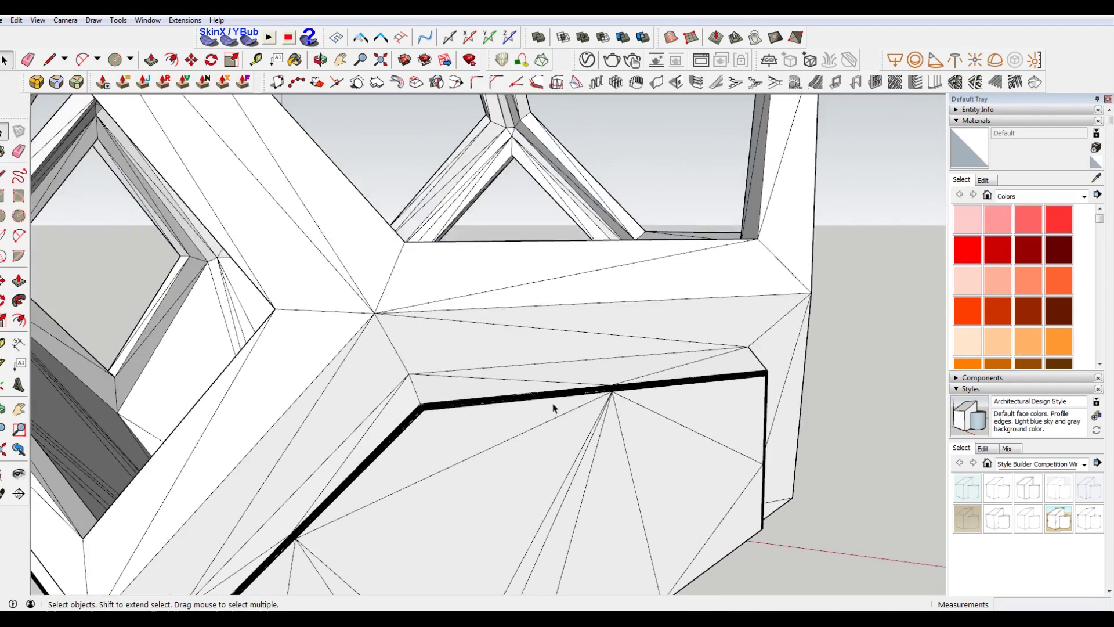
pyautogui.scroll(-5, 553, 408)
pyautogui.moveTo(626, 441)
pyautogui.mouseDown(button='middle')
pyautogui.moveTo(687, 433)
pyautogui.moveTo(510, 465)
pyautogui.mouseUp(button='middle')
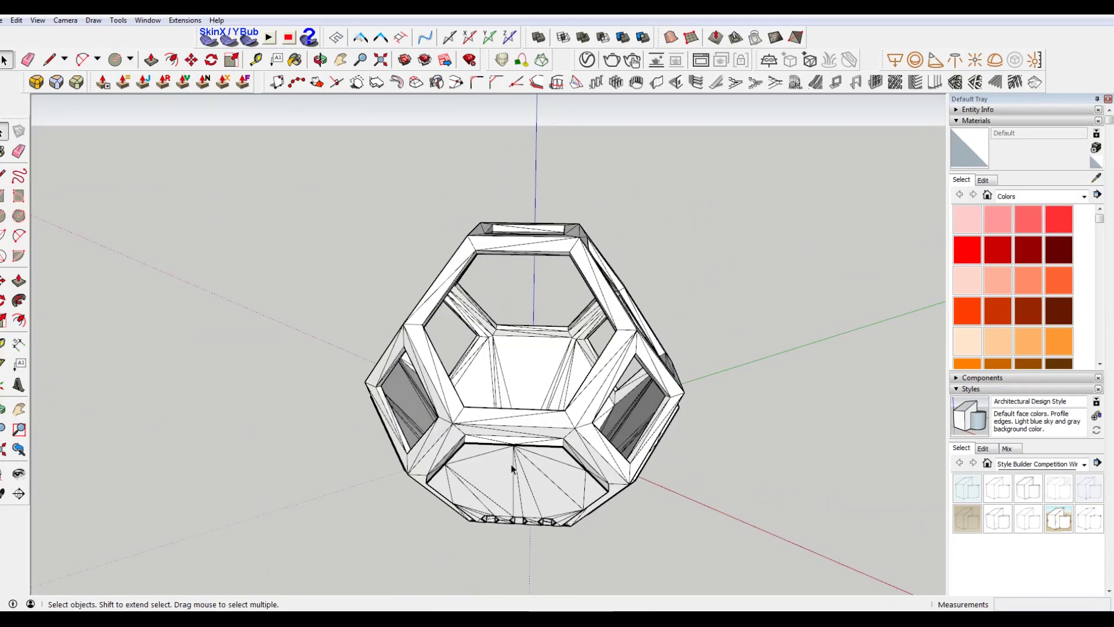
pyautogui.scroll(2, 511, 468)
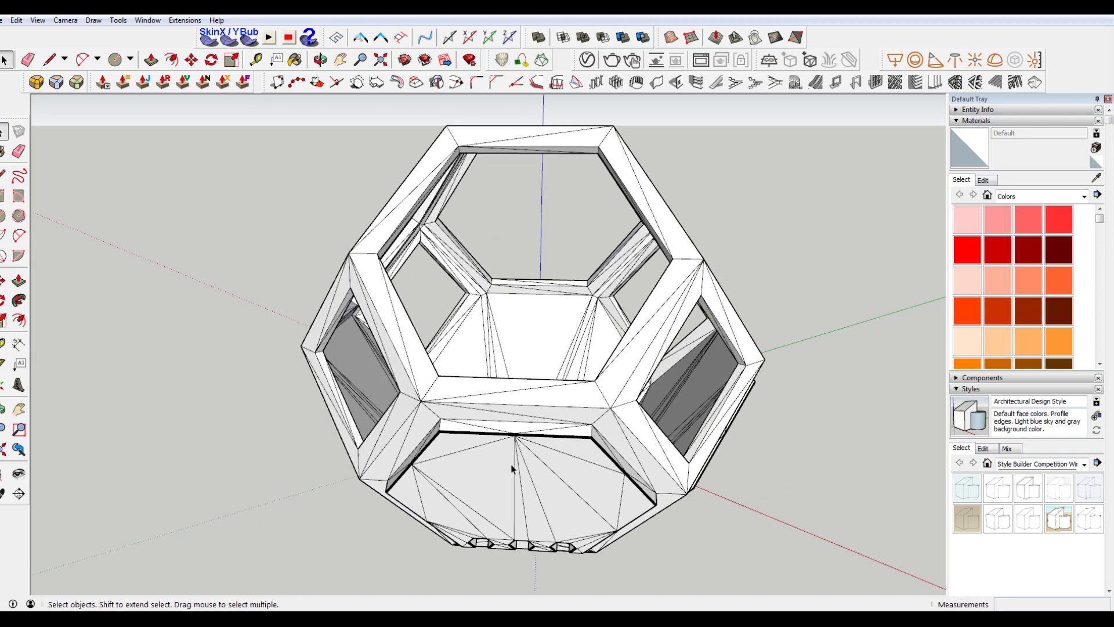
pyautogui.moveTo(452, 428); pyautogui.dragTo(552, 442, button='middle')
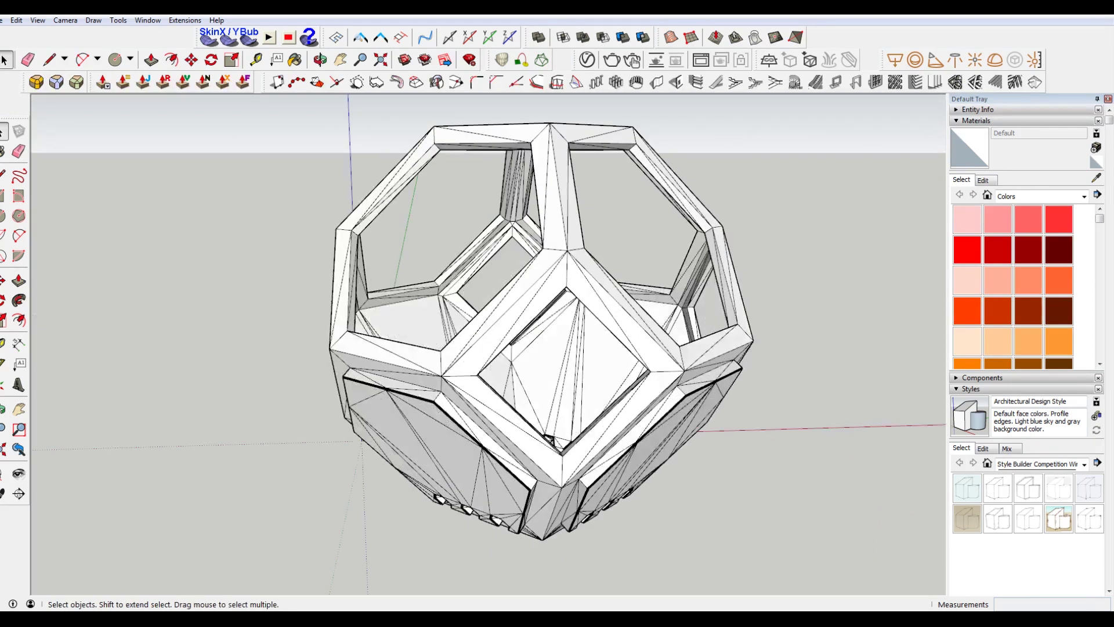
# Step: Open the planter group and select all of its geometry
pyautogui.click(481, 133)
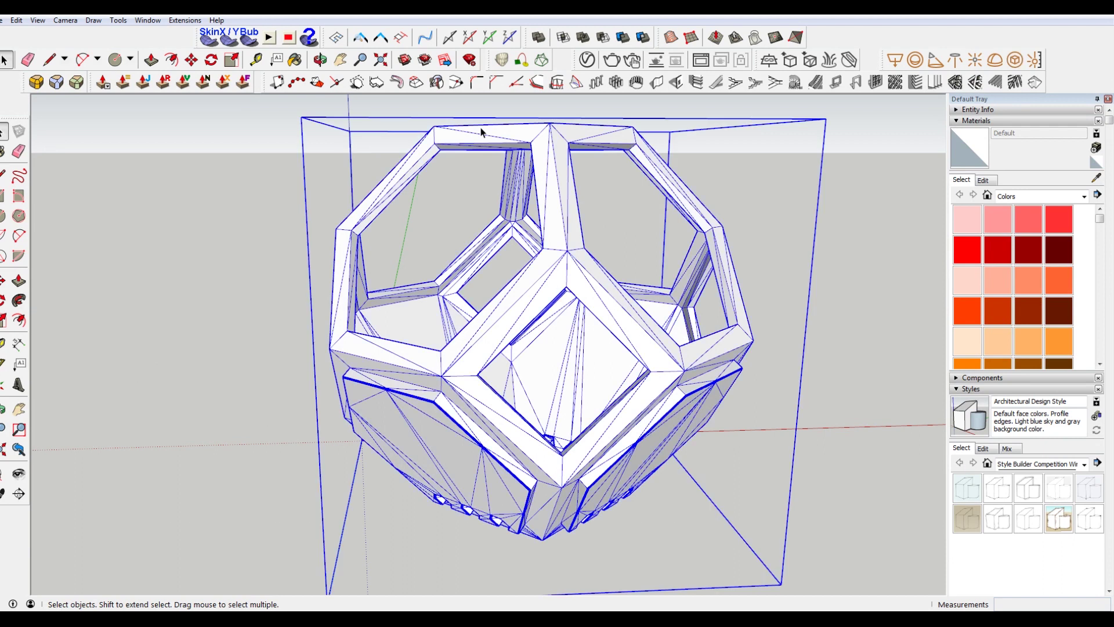
pyautogui.doubleClick(600, 315)
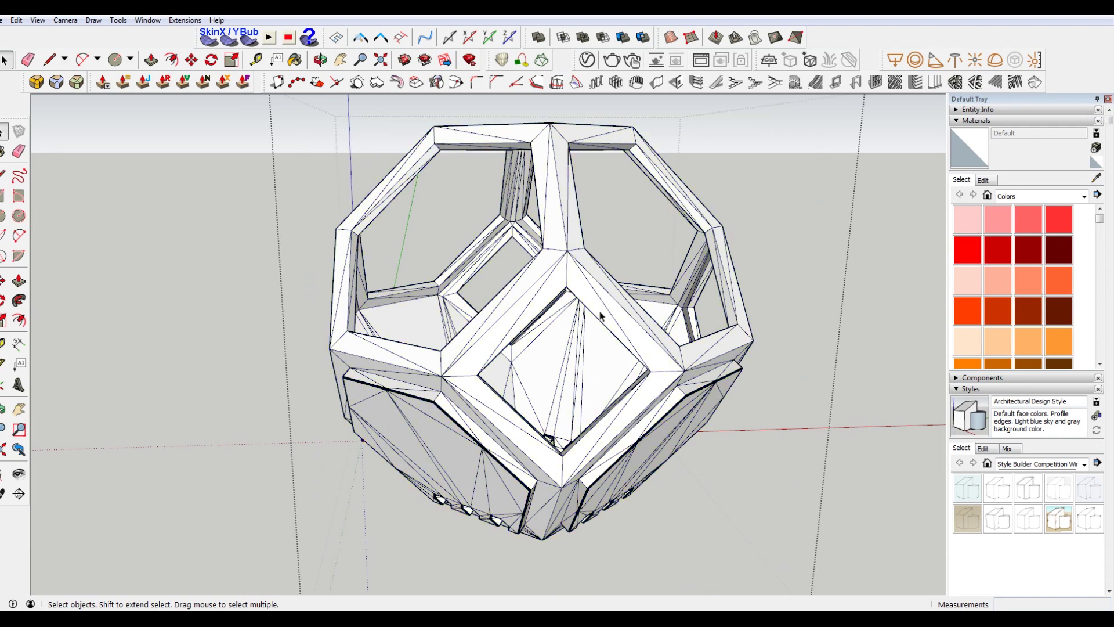
pyautogui.tripleClick(576, 274)
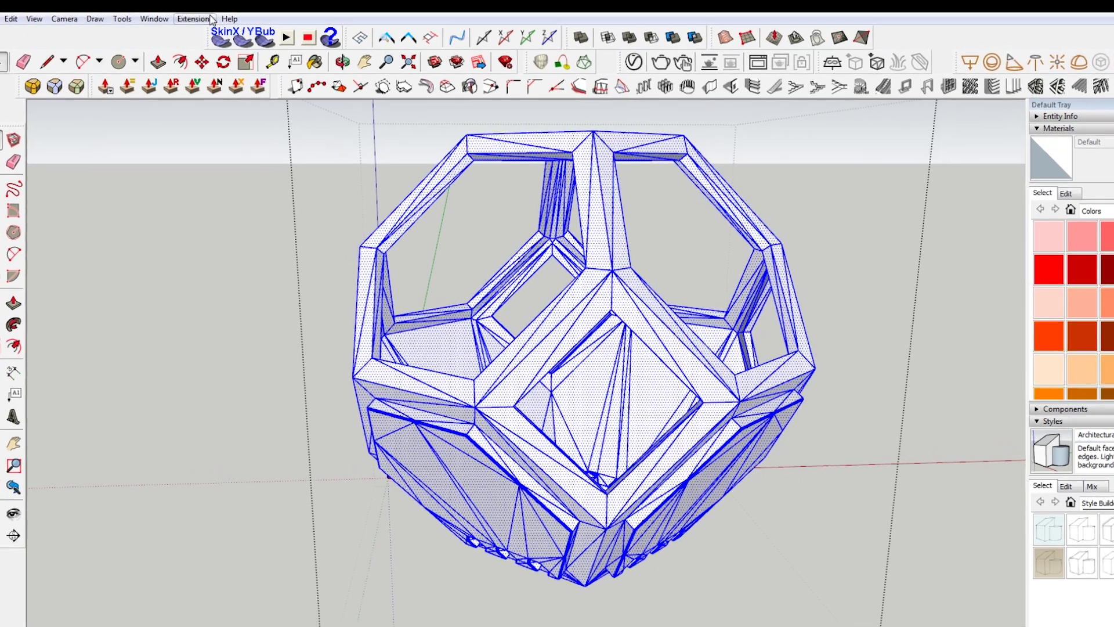
# Step: Run CleanUp³ Clean on the selection, removing 26306 edges and 25902 faces
pyautogui.click(186, 21)
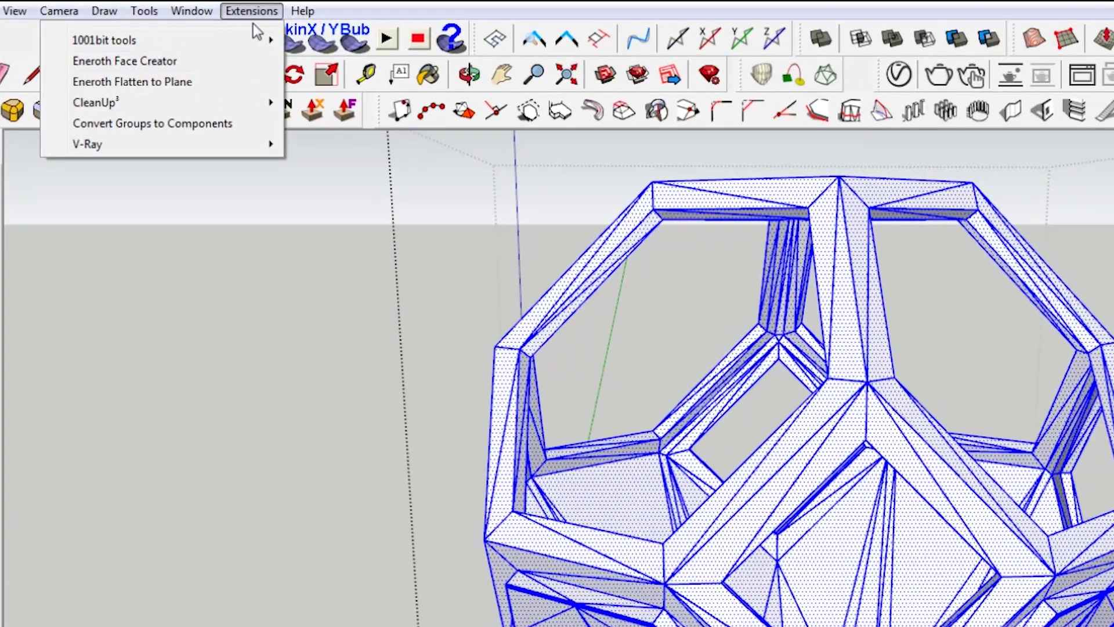
pyautogui.moveTo(232, 105)
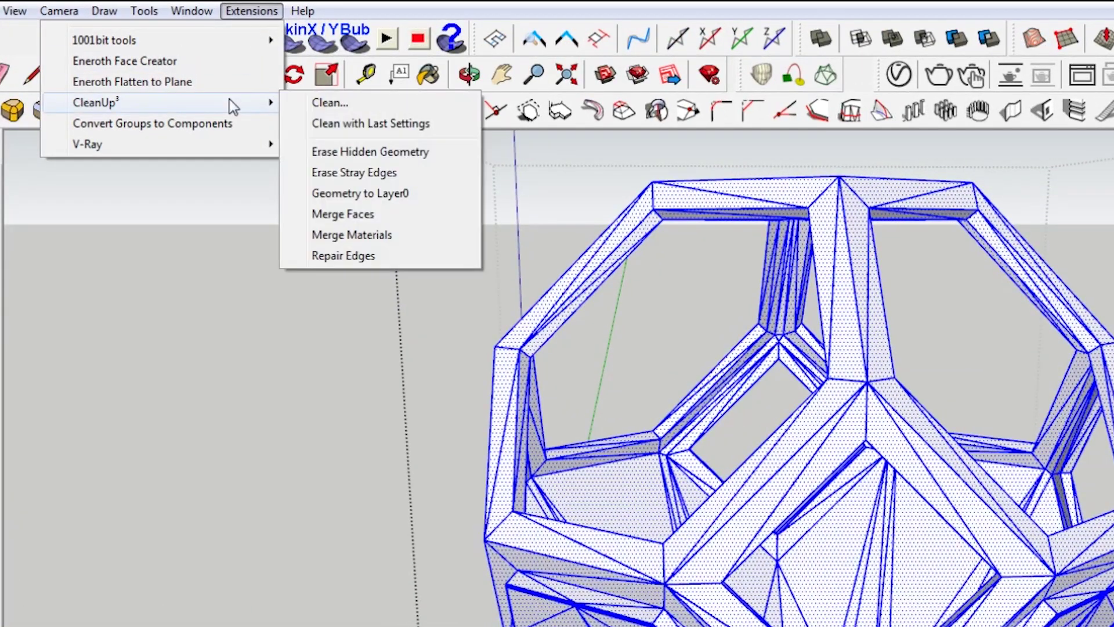
pyautogui.click(322, 102)
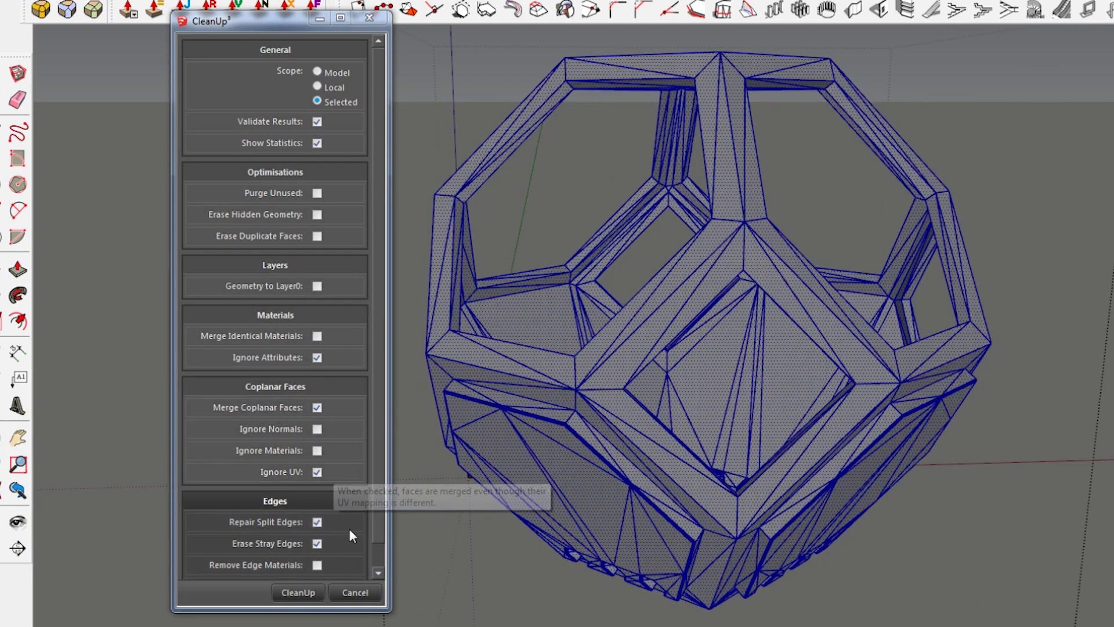
pyautogui.scroll(-2, 378, 481)
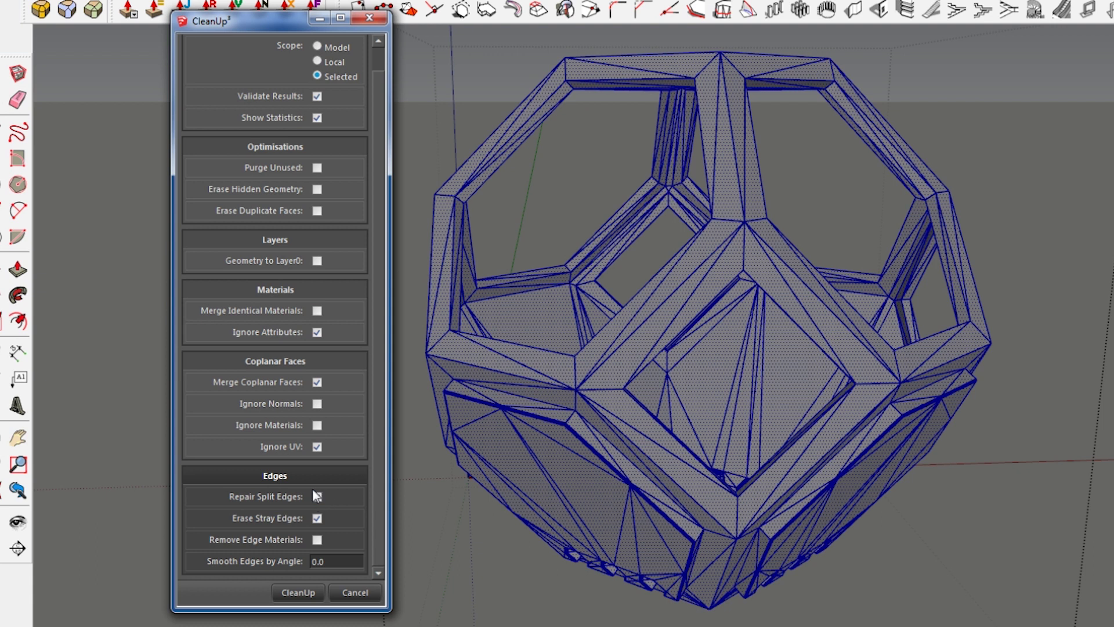
pyautogui.click(297, 592)
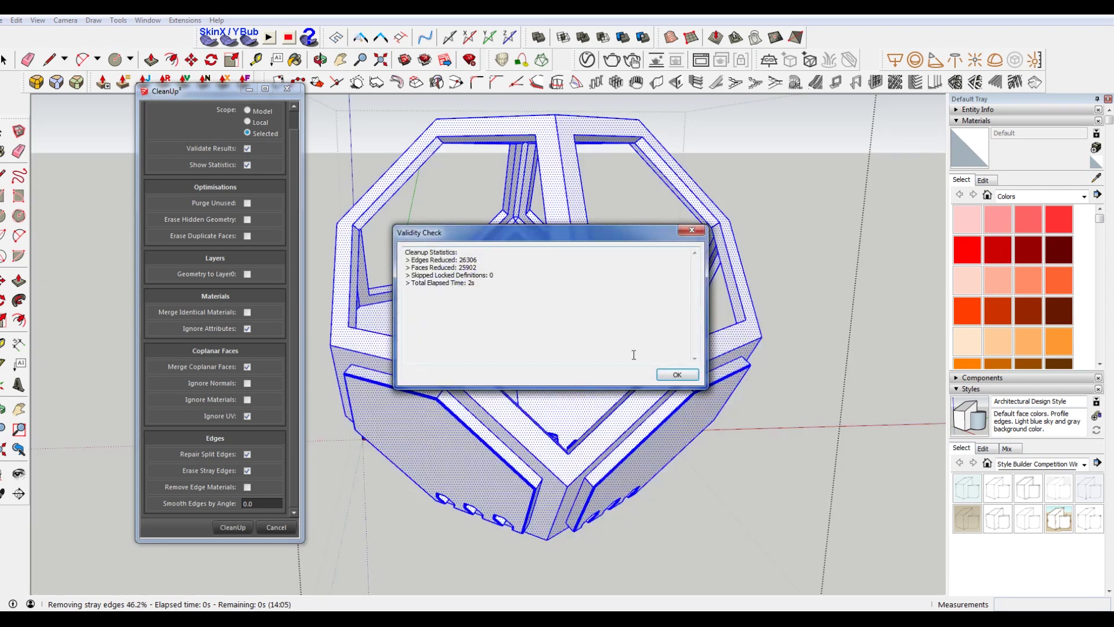
pyautogui.click(677, 375)
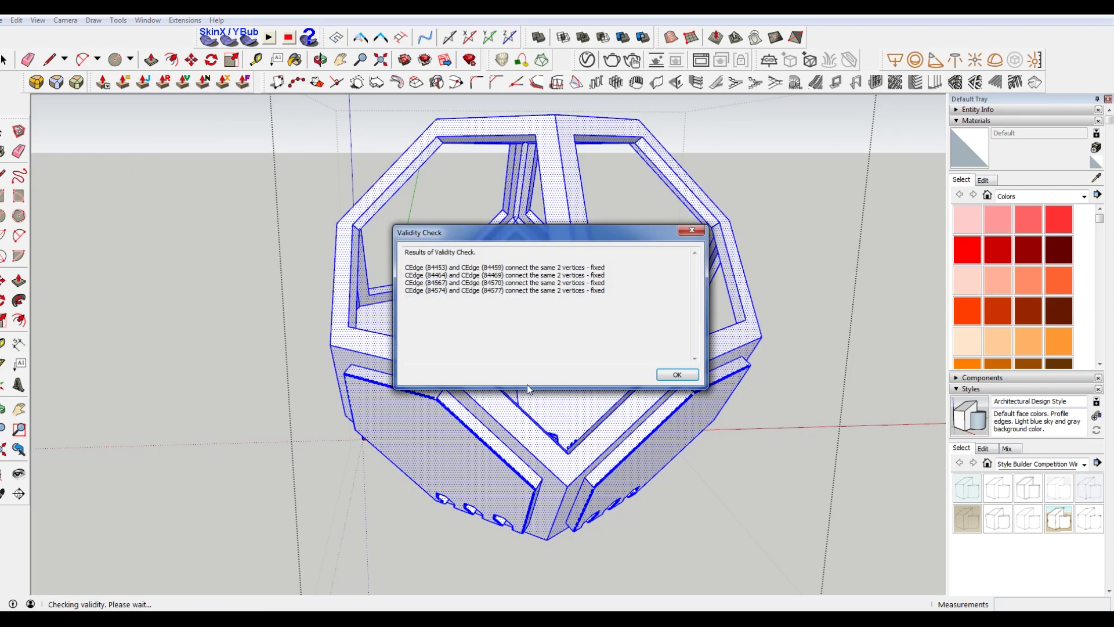
pyautogui.click(687, 380)
pyautogui.moveTo(790, 336); pyautogui.dragTo(849, 341, button='middle')
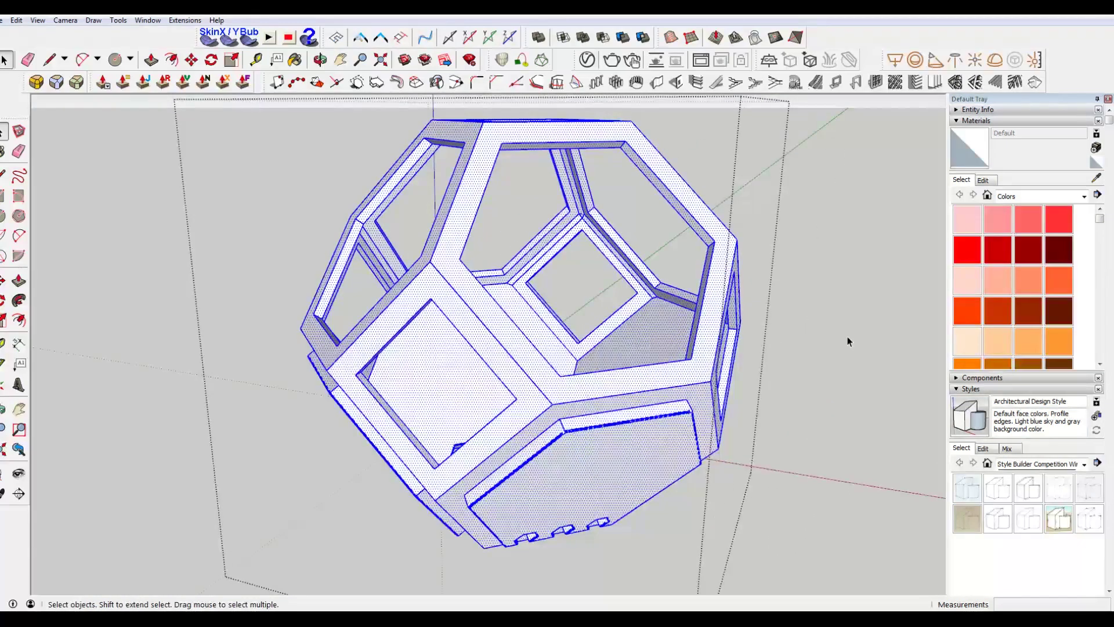
# Step: Zoom in on the bottom edge and select the stray edge fragments along it
pyautogui.click(848, 341)
pyautogui.scroll(10, 622, 413)
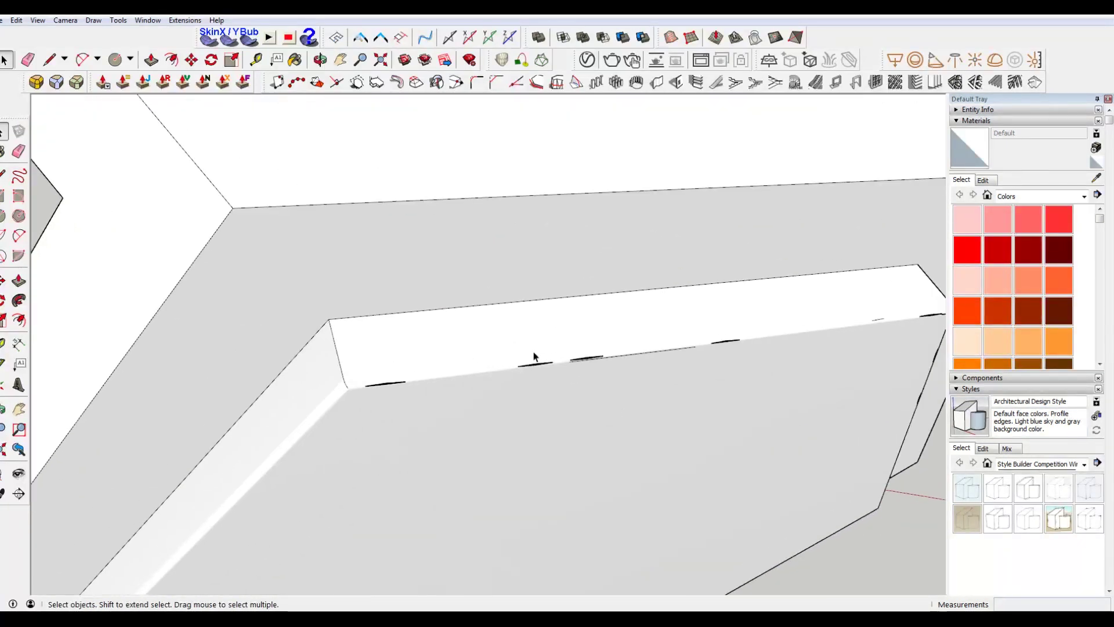
pyautogui.scroll(3, 544, 344)
pyautogui.scroll(3, 708, 394)
pyautogui.moveTo(708, 394); pyautogui.dragTo(684, 384, button='middle')
pyautogui.scroll(-6, 665, 361)
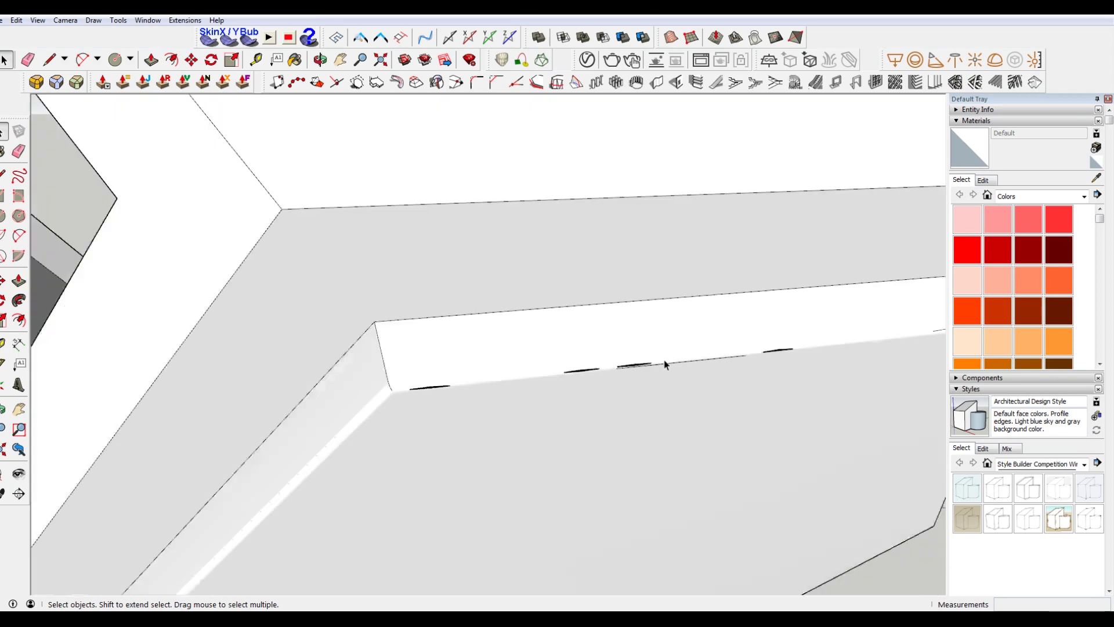
pyautogui.scroll(-3, 642, 345)
pyautogui.tripleClick(647, 343)
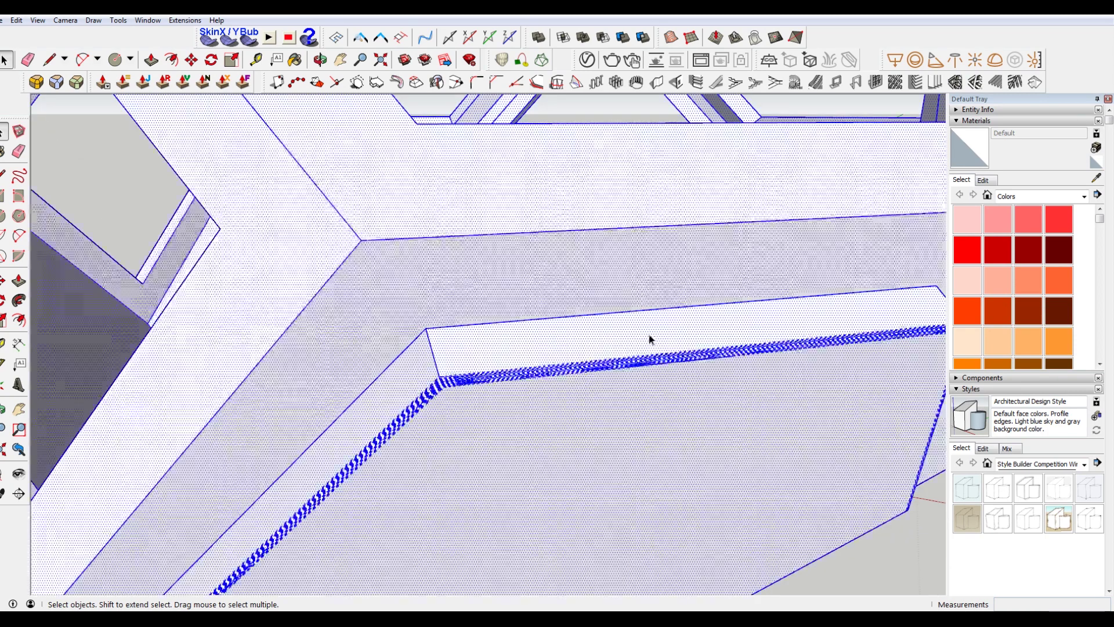
pyautogui.scroll(3, 604, 365)
pyautogui.click(548, 406)
pyautogui.moveTo(346, 344); pyautogui.dragTo(894, 466)
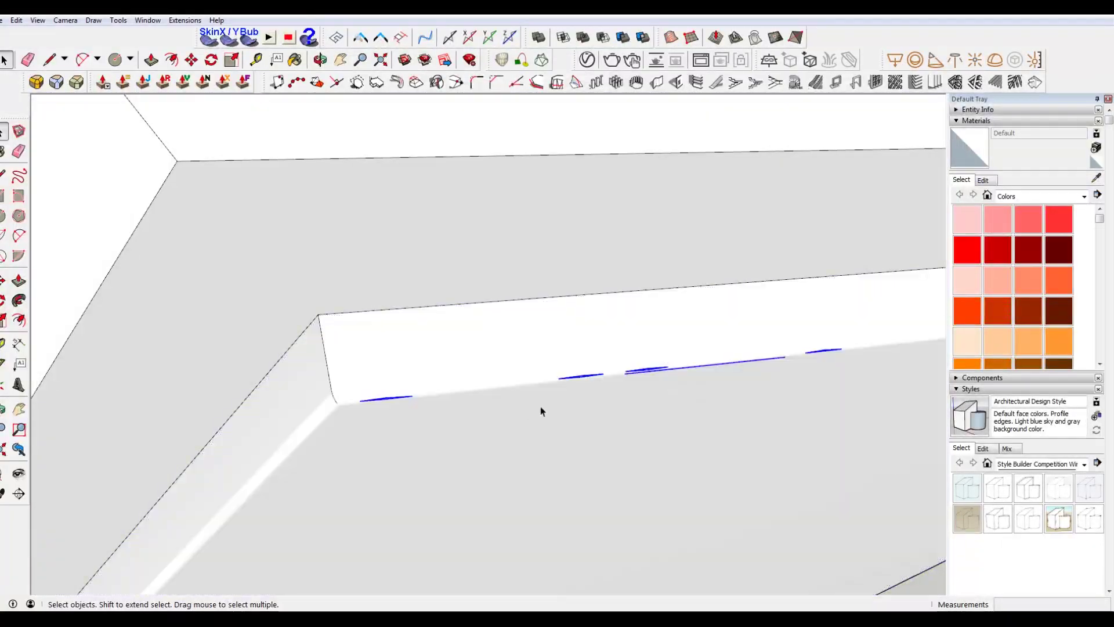
# Step: Orbit along the lower edge, window-selecting further stray edge fragments near the face edge
pyautogui.scroll(-3, 641, 370)
pyautogui.moveTo(642, 370); pyautogui.dragTo(515, 288, button='middle')
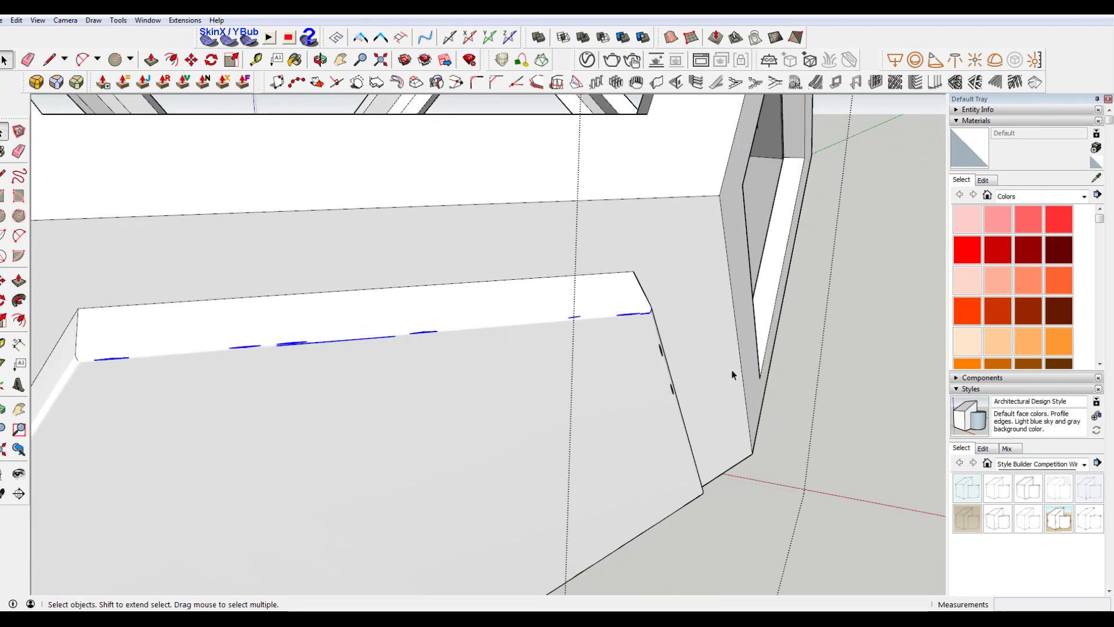
pyautogui.scroll(3, 512, 301)
pyautogui.moveTo(525, 281); pyautogui.dragTo(690, 472)
pyautogui.scroll(-3, 592, 458)
pyautogui.moveTo(592, 458); pyautogui.dragTo(378, 358, button='middle')
pyautogui.scroll(5, 329, 319)
pyautogui.moveTo(311, 256); pyautogui.dragTo(393, 350)
pyautogui.scroll(3, 310, 425)
pyautogui.keyDown('ctrl'); pyautogui.moveTo(273, 316); pyautogui.dragTo(414, 536); pyautogui.keyUp('ctrl')
pyautogui.scroll(-3, 295, 337)
pyautogui.scroll(4, 273, 453)
pyautogui.keyDown('ctrl'); pyautogui.moveTo(228, 396); pyautogui.dragTo(333, 513); pyautogui.keyUp('ctrl')
pyautogui.scroll(-3, 269, 383)
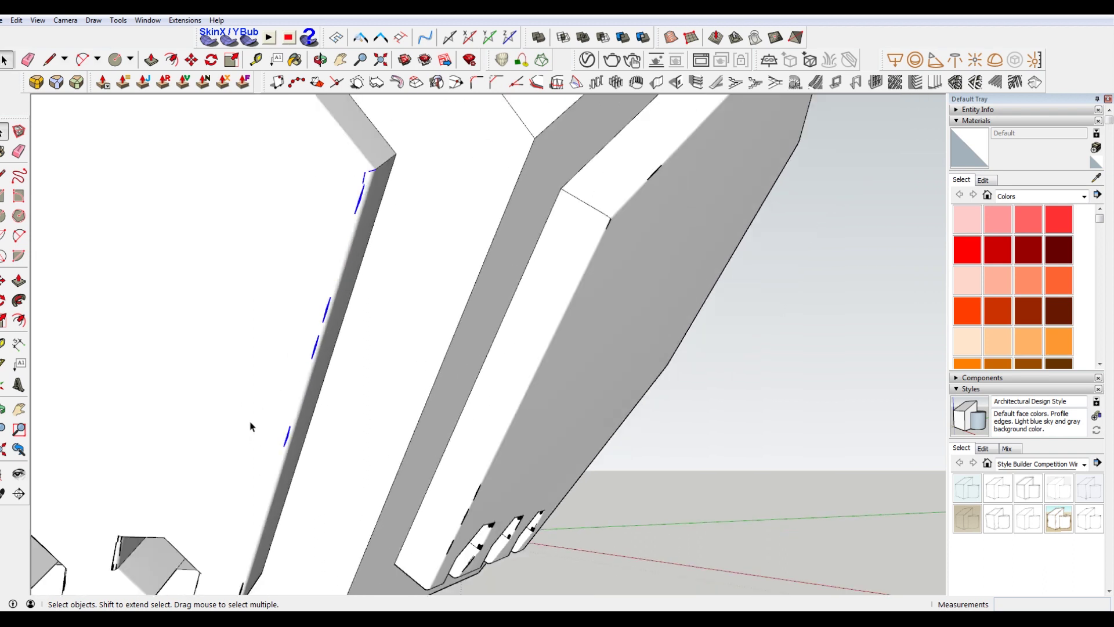
# Step: Select the wall corner's edges and the lower-left fragment, then orbit around the slanted edge
pyautogui.moveTo(251, 427); pyautogui.dragTo(393, 281, button='middle')
pyautogui.scroll(4, 433, 427)
pyautogui.moveTo(351, 331); pyautogui.dragTo(414, 522)
pyautogui.scroll(2, 232, 473)
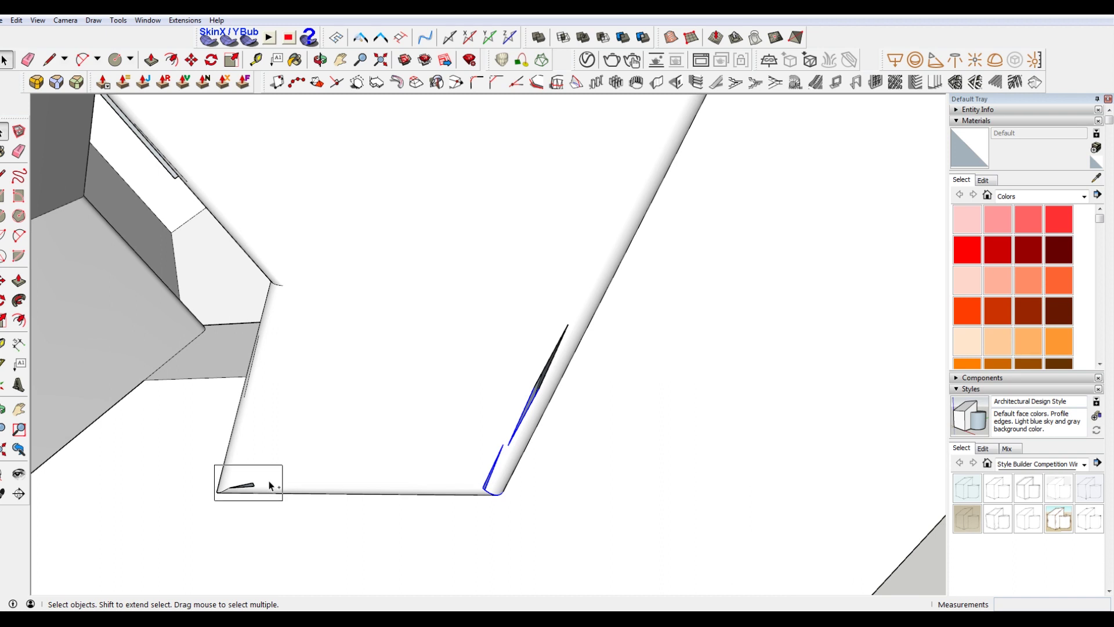
pyautogui.keyDown('ctrl'); pyautogui.moveTo(269, 480); pyautogui.dragTo(282, 501); pyautogui.keyUp('ctrl')
pyautogui.scroll(-1, 226, 455)
pyautogui.moveTo(261, 456); pyautogui.dragTo(489, 386, button='middle')
pyautogui.scroll(5, 489, 386)
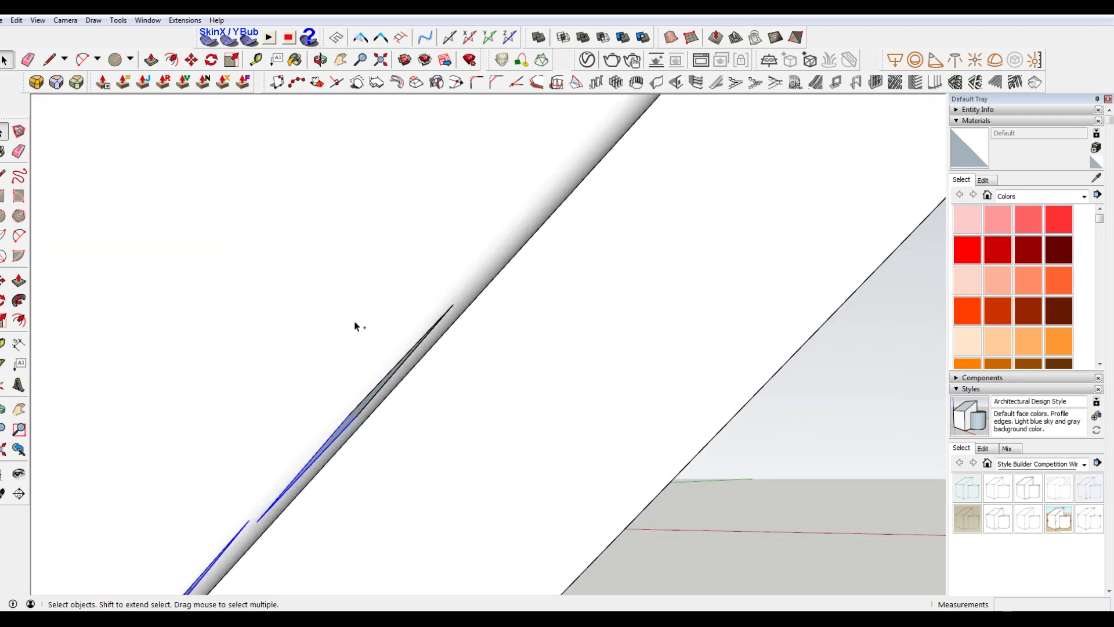
pyautogui.moveTo(480, 440); pyautogui.dragTo(291, 388, button='middle')
pyautogui.moveTo(137, 333); pyautogui.dragTo(427, 278, button='middle')
# Step: Draw a line from the edge's endpoint to the sliver's top endpoint
pyautogui.press('l')
pyautogui.scroll(3, 380, 302)
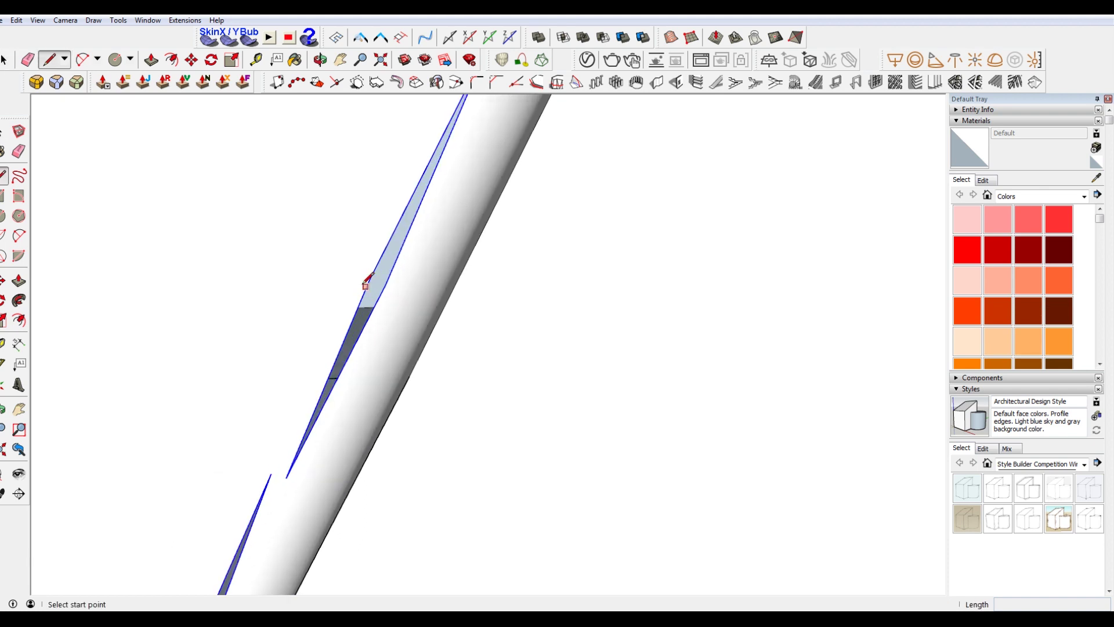
pyautogui.click(366, 280)
pyautogui.scroll(-1, 384, 229)
pyautogui.scroll(-1, 424, 177)
pyautogui.click(439, 140)
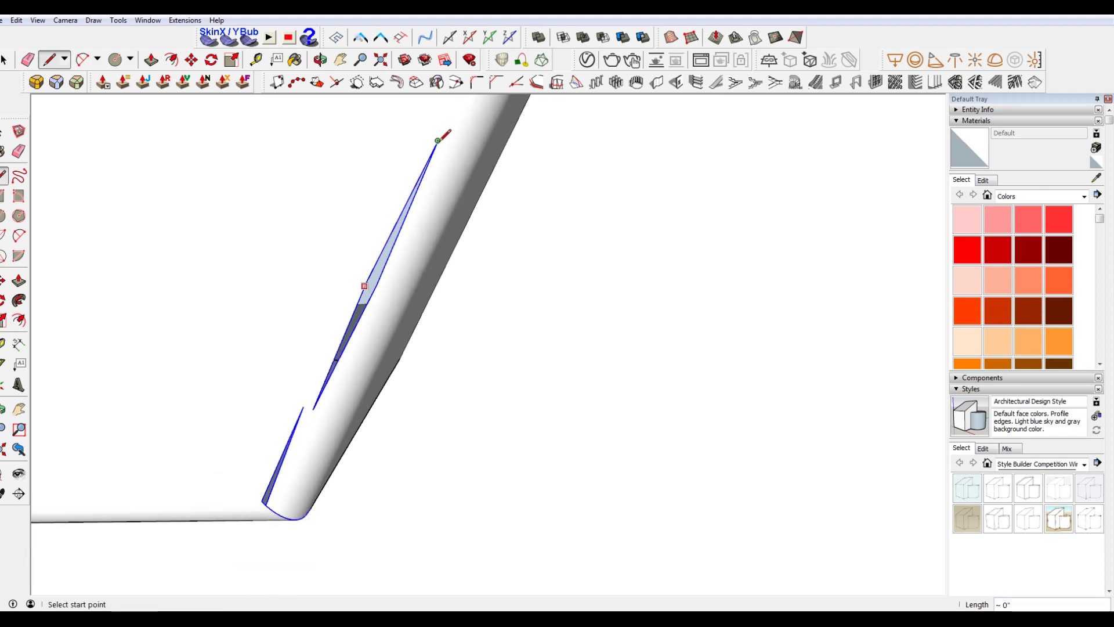
pyautogui.scroll(3, 357, 240)
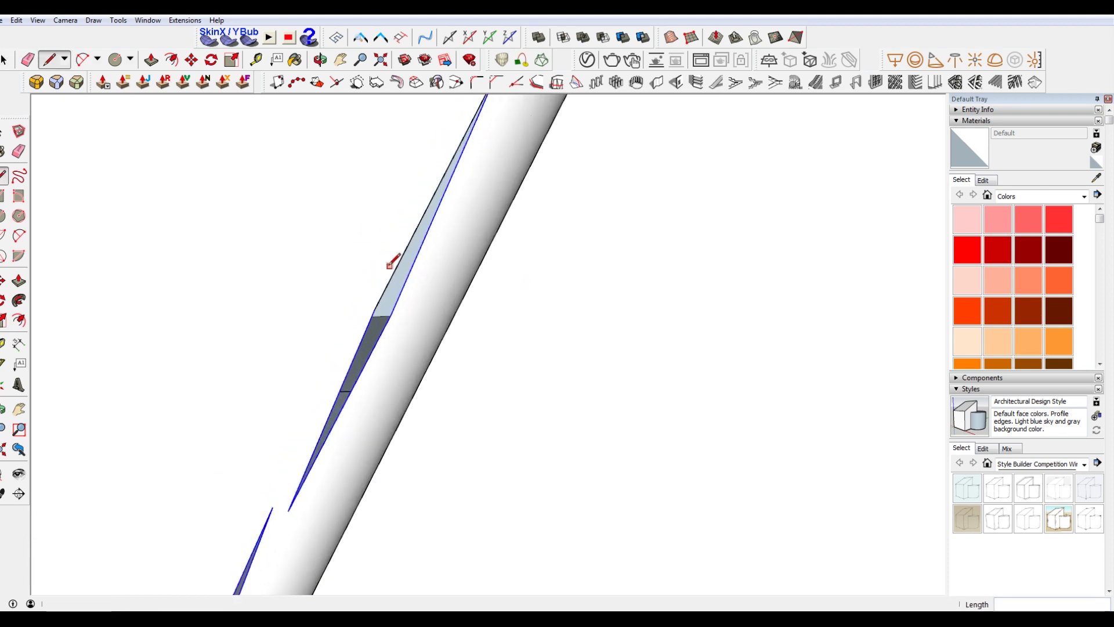
# Step: Turn on View > Hidden Geometry to reveal the pipe's hidden edges
pyautogui.press('space')
pyautogui.scroll(2, 393, 273)
pyautogui.click(38, 20)
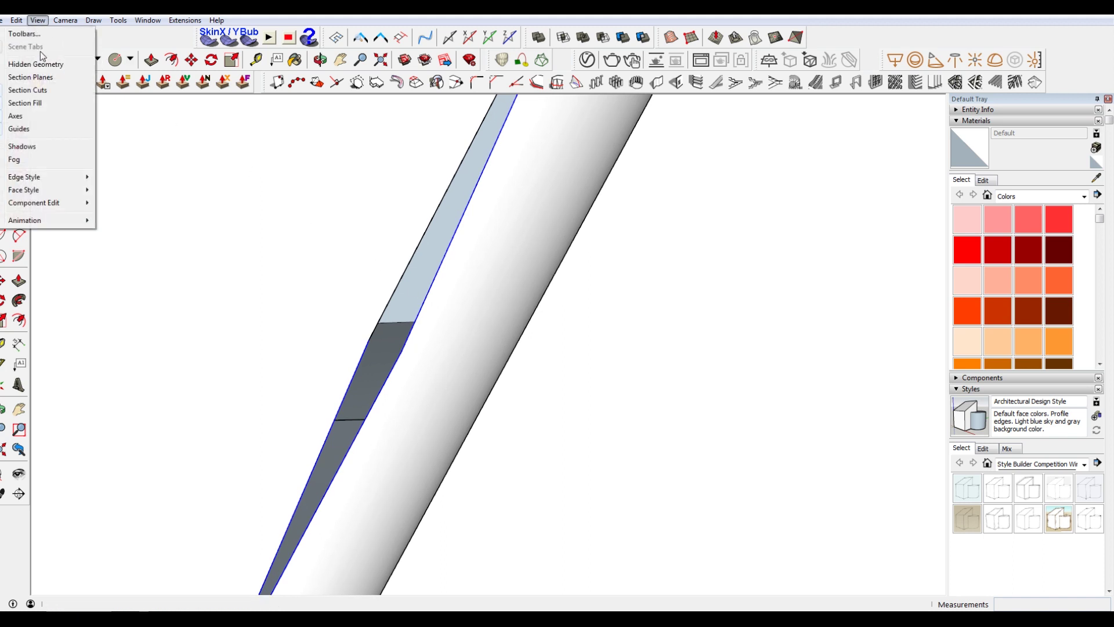
pyautogui.click(46, 62)
pyautogui.scroll(2, 409, 332)
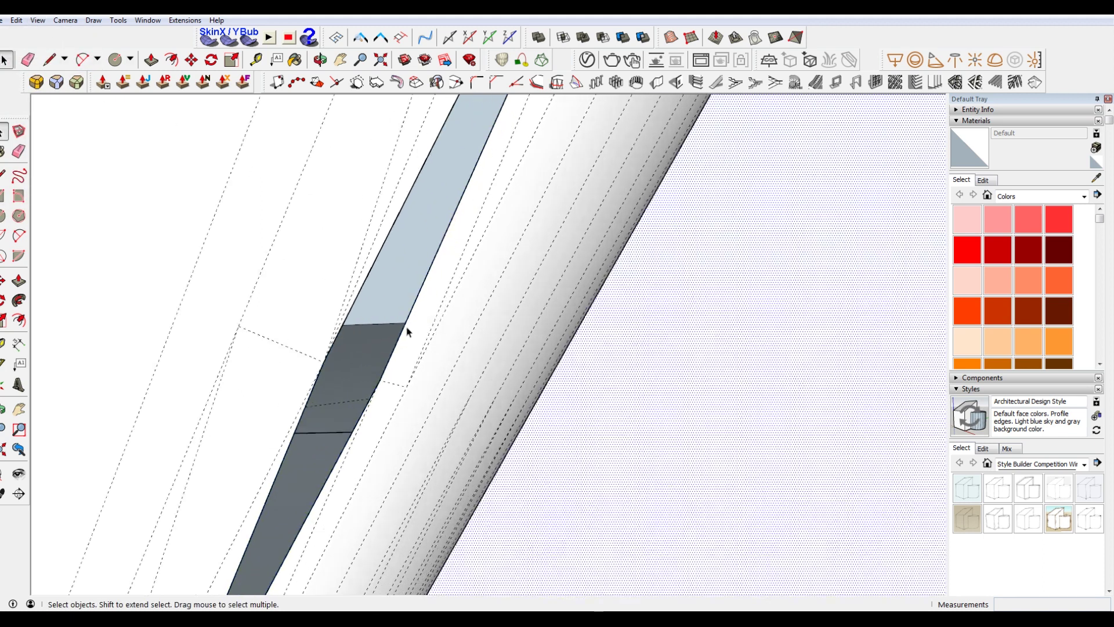
# Step: Draw a line from the dark strip's edge to its tip, closing the strip with a face
pyautogui.press('l')
pyautogui.scroll(3, 363, 350)
pyautogui.scroll(-5, 331, 374)
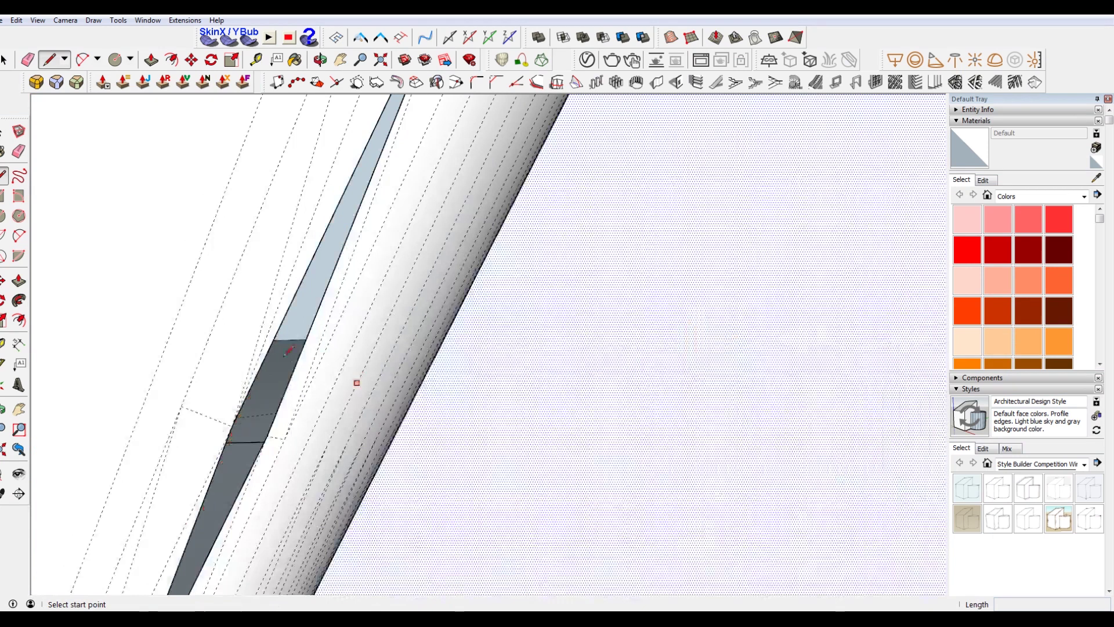
pyautogui.click(268, 436)
pyautogui.moveTo(268, 436); pyautogui.dragTo(303, 373, button='middle')
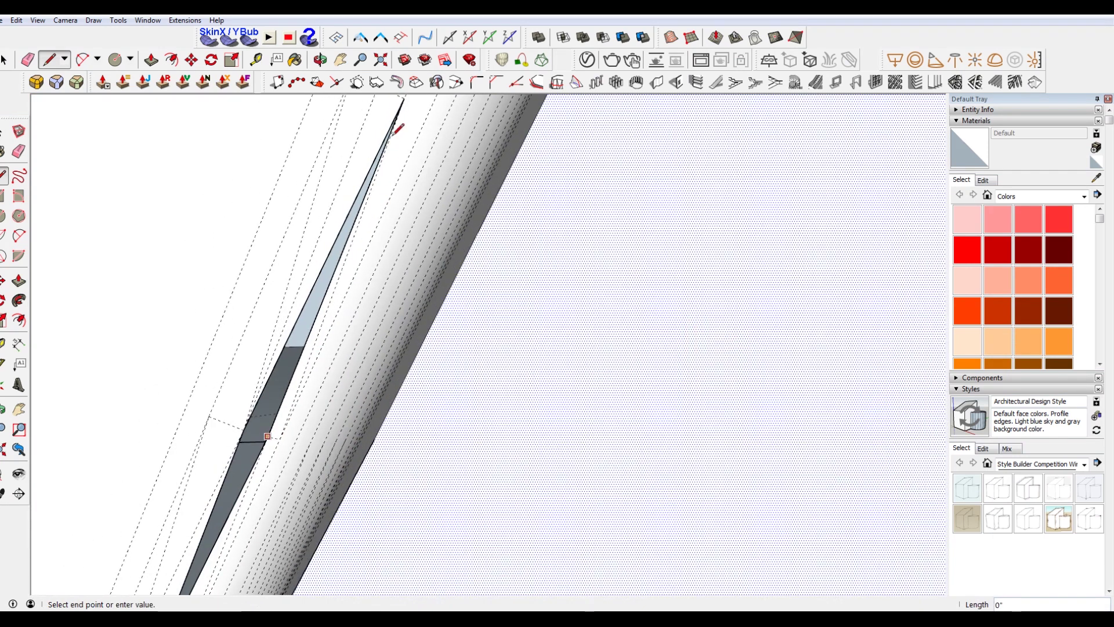
pyautogui.click(404, 99)
pyautogui.scroll(-2, 340, 305)
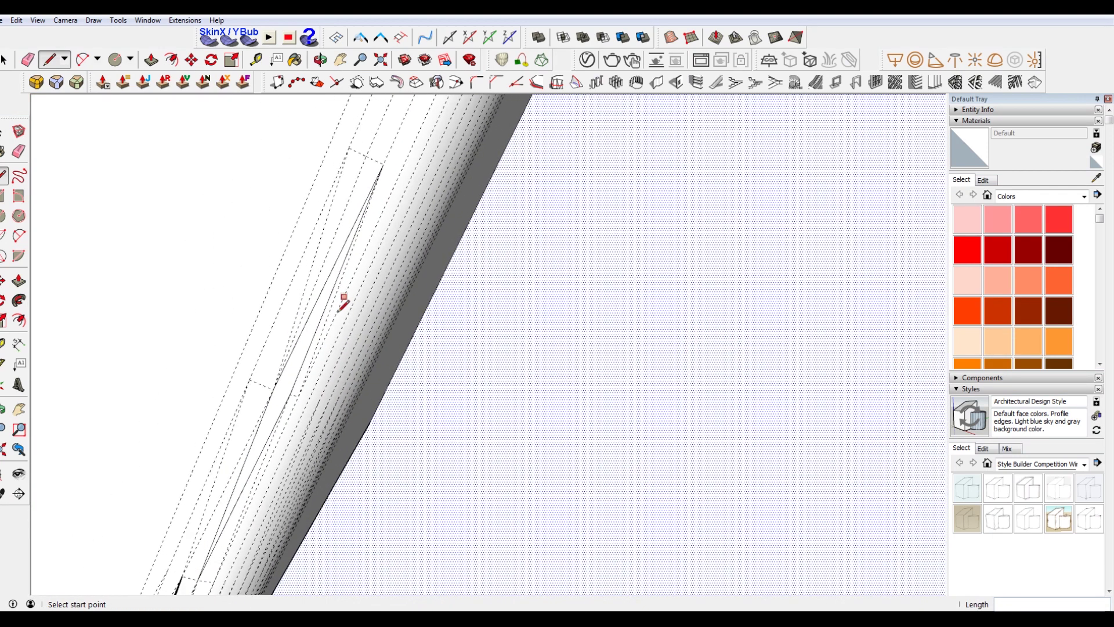
pyautogui.press('space')
pyautogui.scroll(-3, 310, 372)
pyautogui.moveTo(311, 371); pyautogui.dragTo(384, 398, button='middle')
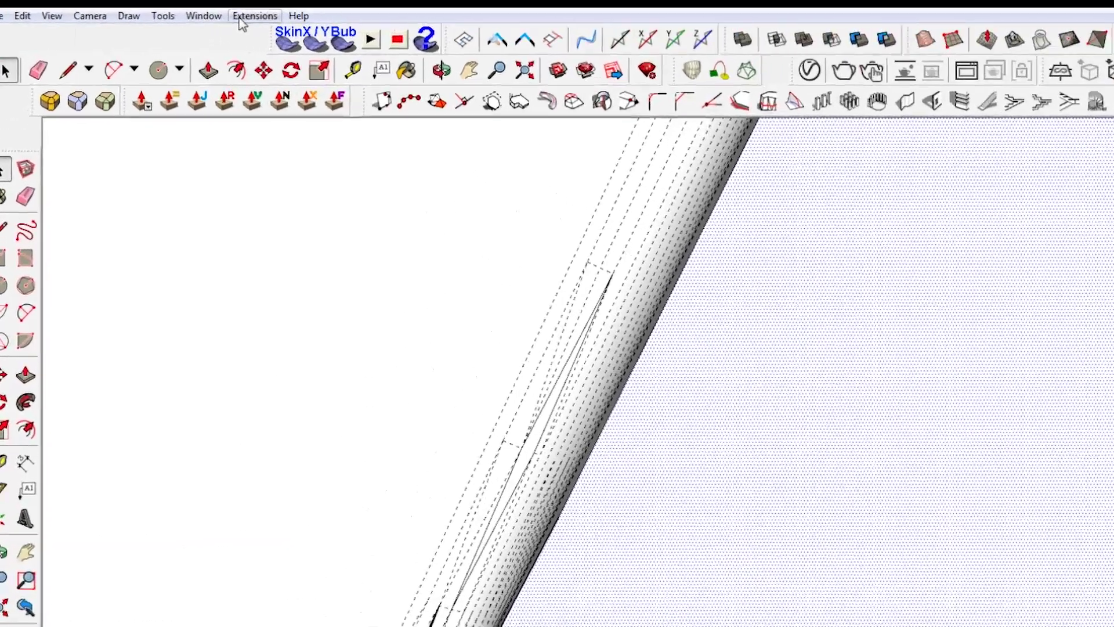
pyautogui.click(181, 20)
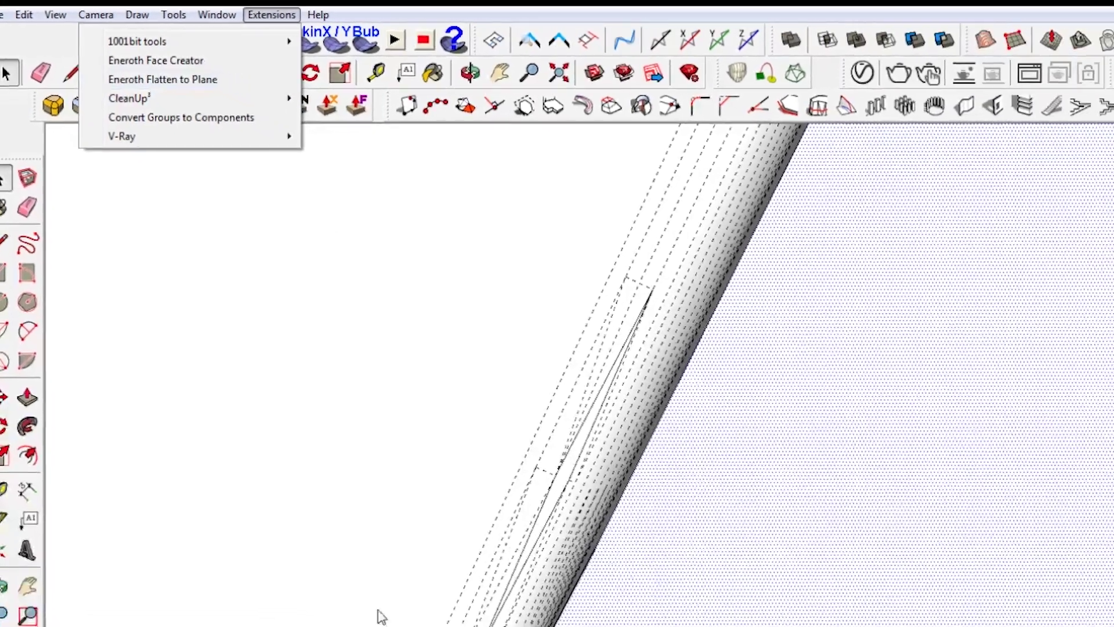
# Step: Window-select the open edges at the pipe frame's corner
pyautogui.click(396, 528)
pyautogui.moveTo(260, 363); pyautogui.dragTo(382, 626)
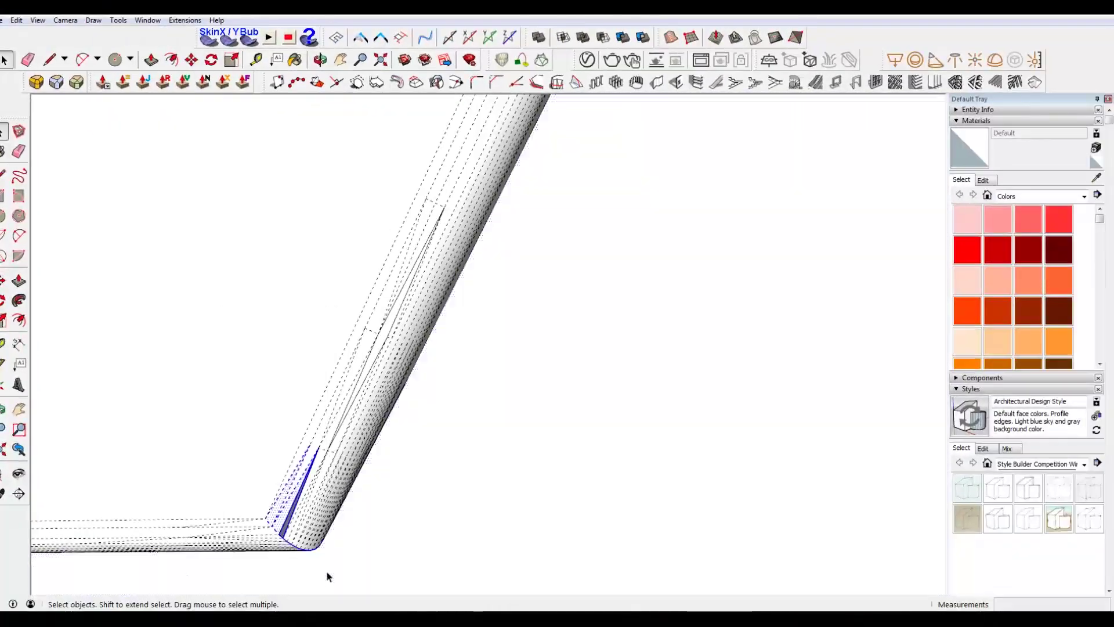
pyautogui.scroll(3, 291, 459)
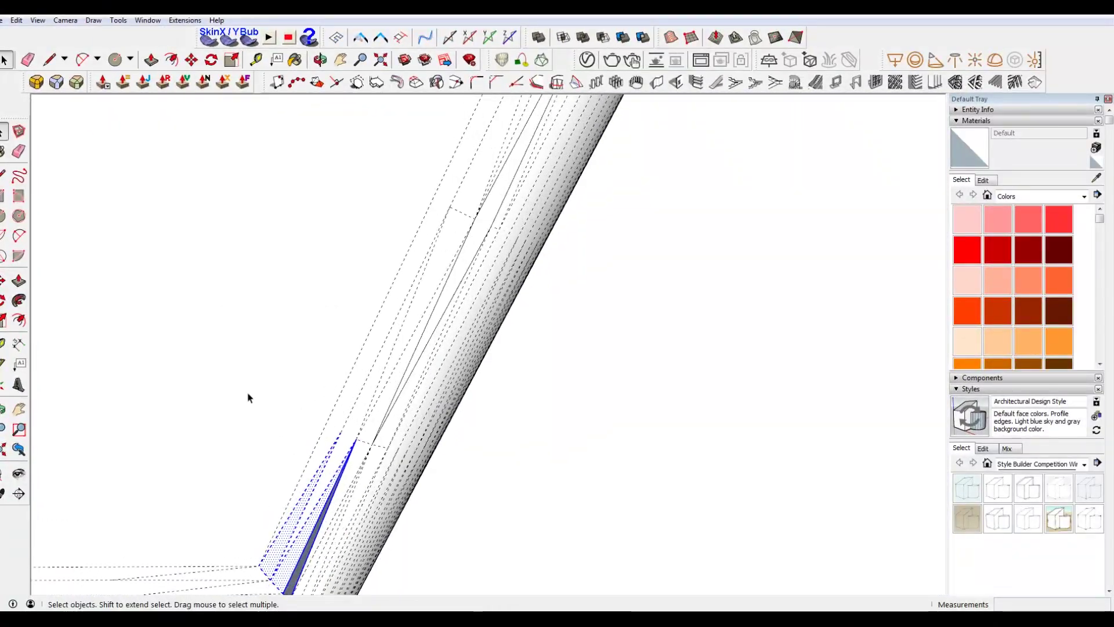
pyautogui.scroll(-2, 245, 356)
pyautogui.scroll(3, 236, 470)
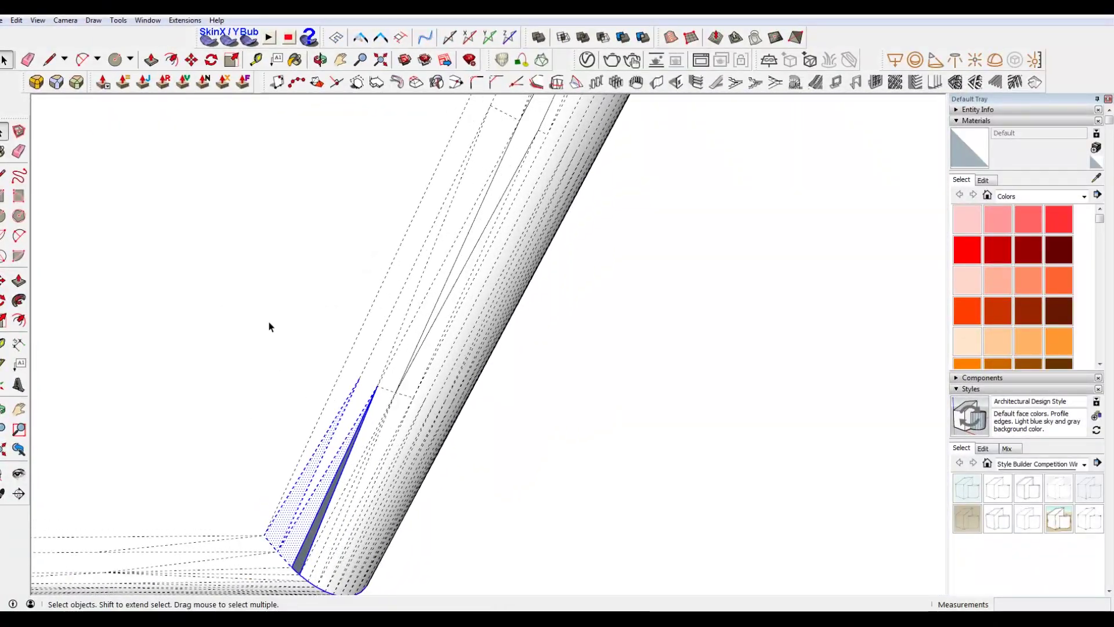
pyautogui.scroll(-1, 256, 193)
pyautogui.scroll(-3, 334, 282)
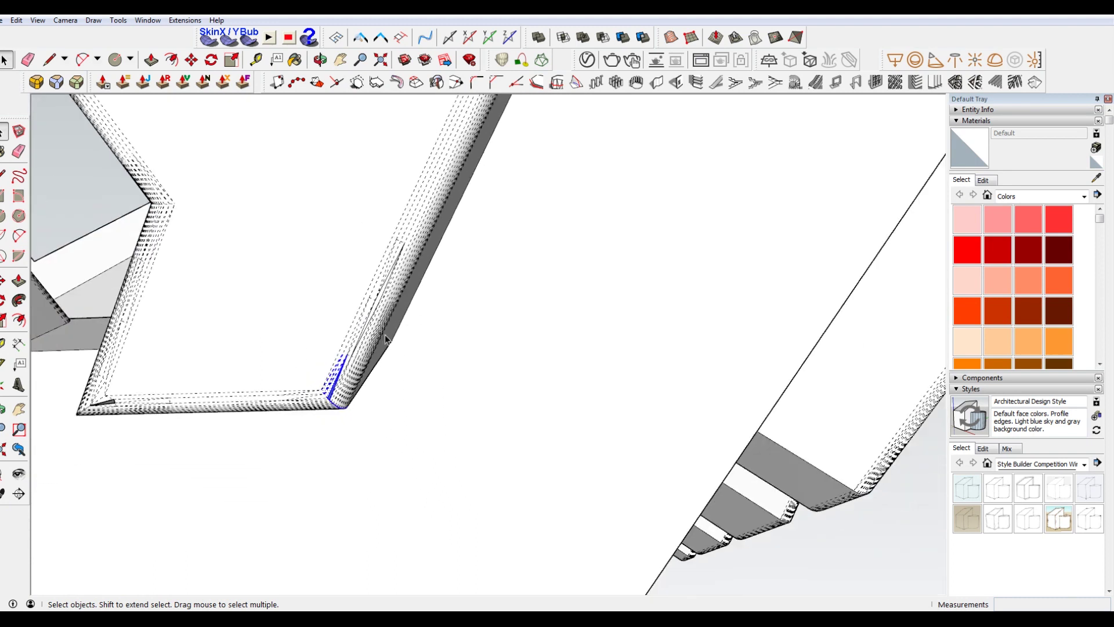
pyautogui.scroll(2, 87, 386)
pyautogui.moveTo(56, 381); pyautogui.dragTo(165, 432)
pyautogui.scroll(-3, 187, 381)
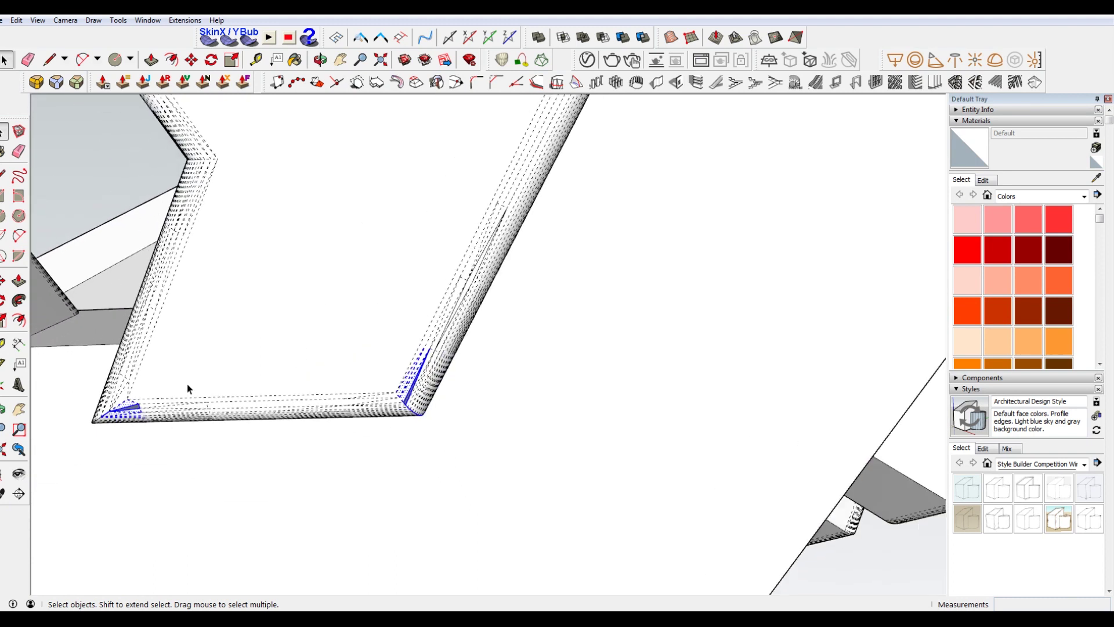
pyautogui.scroll(6, 248, 398)
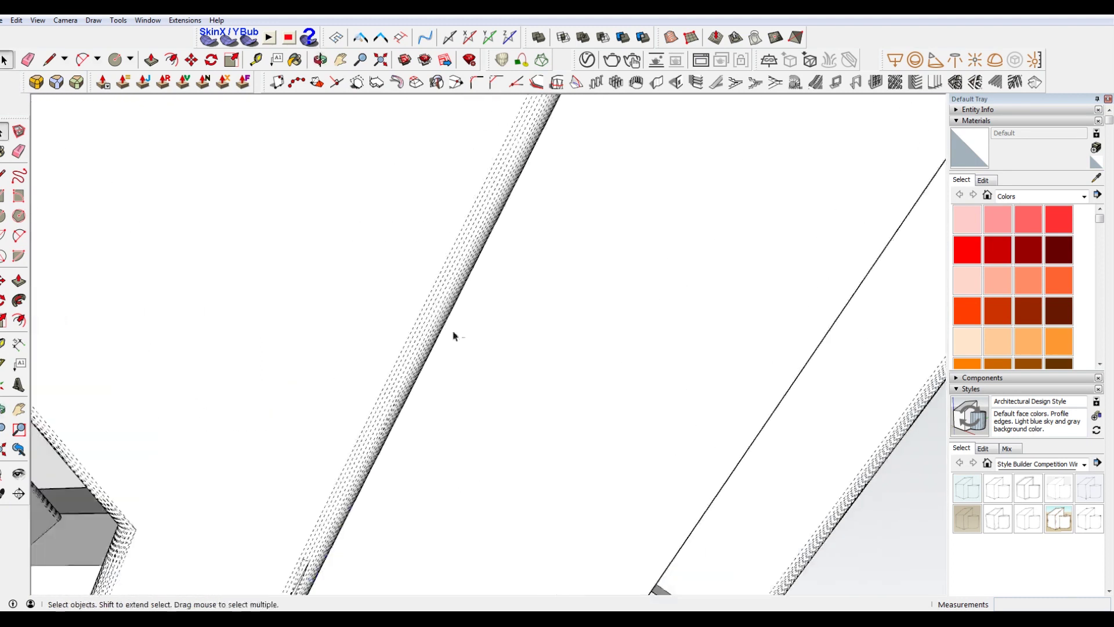
pyautogui.scroll(-2, 406, 458)
# Step: Add the edges along the pipe and two more groups of pipe edges to the selection
pyautogui.moveTo(248, 213); pyautogui.dragTo(409, 472)
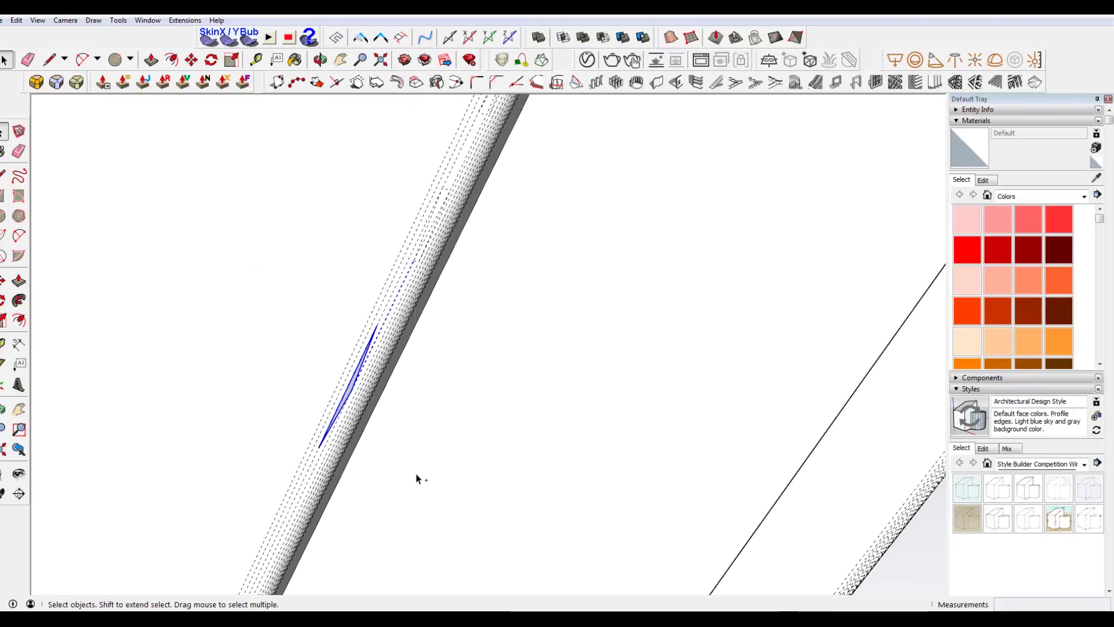
pyautogui.scroll(2, 367, 415)
pyautogui.keyDown('ctrl'); pyautogui.scroll(-3, 367, 412); pyautogui.keyUp('ctrl')
pyautogui.keyDown('ctrl'); pyautogui.scroll(1, 454, 199); pyautogui.keyUp('ctrl')
pyautogui.keyDown('ctrl'); pyautogui.scroll(-1, 443, 227); pyautogui.keyUp('ctrl')
pyautogui.keyDown('ctrl'); pyautogui.scroll(2, 441, 227); pyautogui.keyUp('ctrl')
pyautogui.keyDown('ctrl'); pyautogui.moveTo(402, 107); pyautogui.dragTo(537, 335); pyautogui.keyUp('ctrl')
pyautogui.moveTo(522, 341); pyautogui.dragTo(519, 298, button='middle')
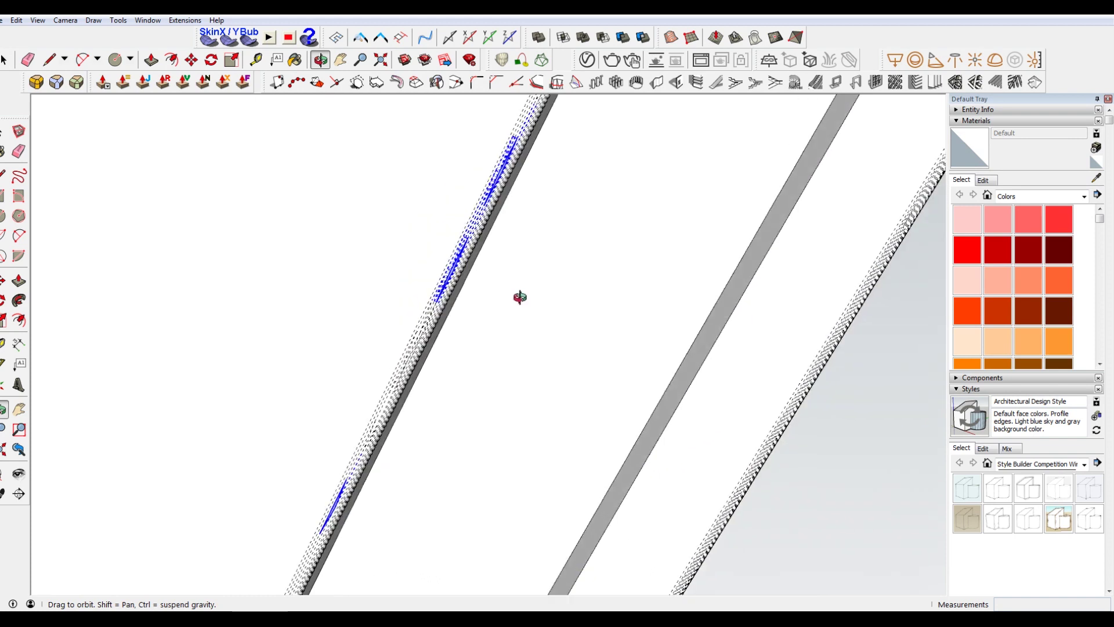
# Step: Run Eneroth Face Creator on the selected edges and inspect the beam corner
pyautogui.click(183, 21)
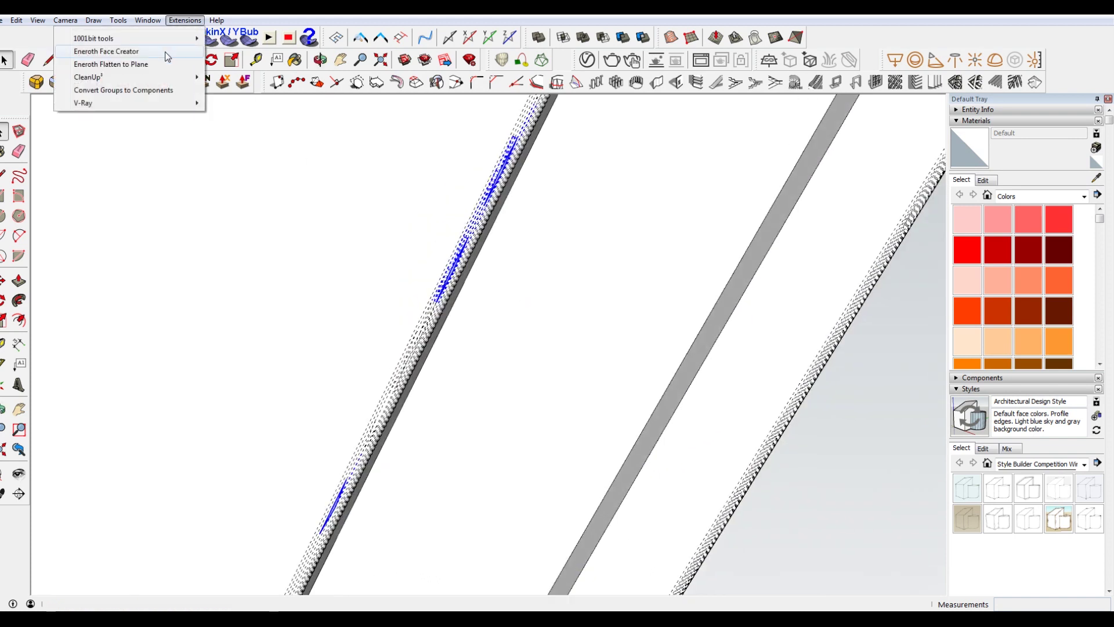
pyautogui.click(165, 52)
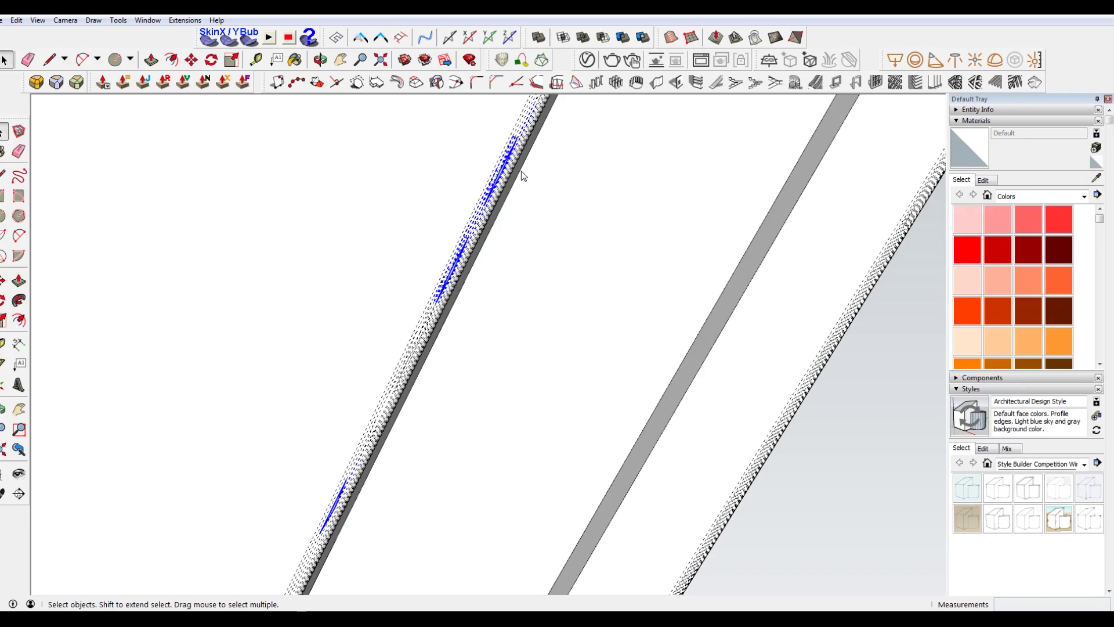
pyautogui.scroll(5, 519, 171)
pyautogui.scroll(-6, 462, 179)
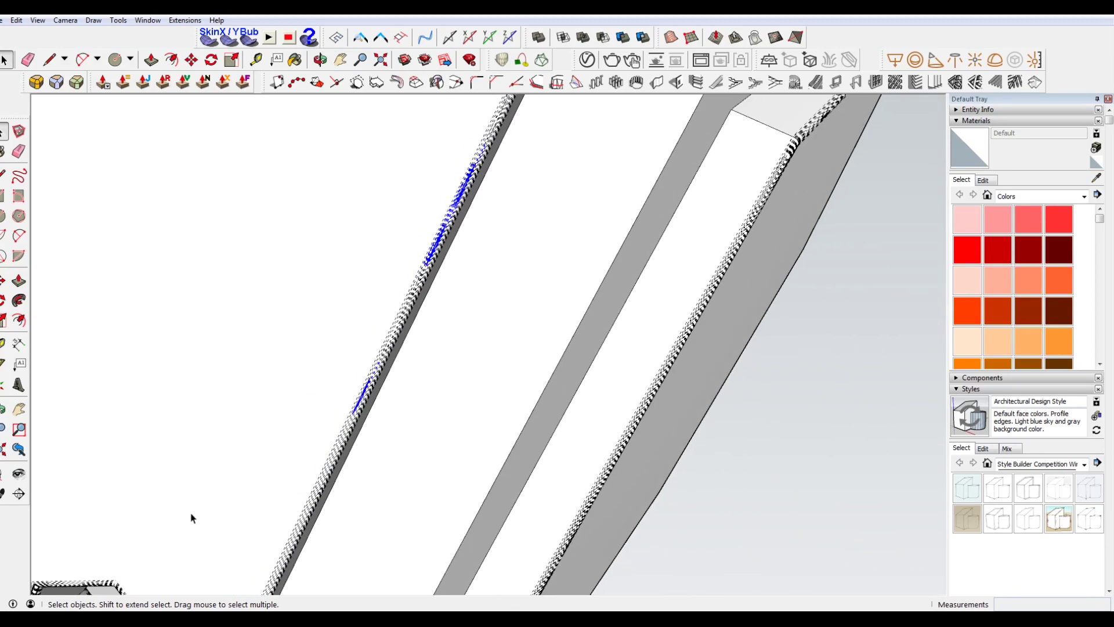
pyautogui.moveTo(296, 438)
pyautogui.keyDown('shift'); pyautogui.mouseDown(button='middle')
pyautogui.moveTo(442, 316)
pyautogui.moveTo(557, 182)
pyautogui.mouseUp(button='middle'); pyautogui.keyUp('shift')
pyautogui.scroll(10, 452, 443)
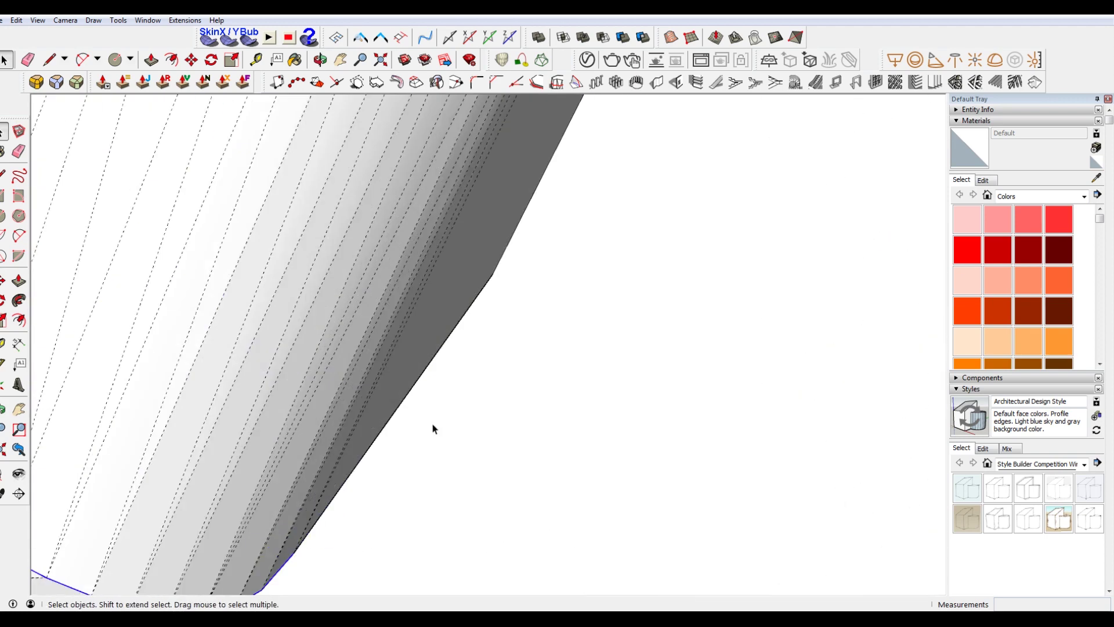
pyautogui.scroll(-3, 433, 428)
pyautogui.moveTo(299, 419)
pyautogui.mouseDown(button='middle')
pyautogui.moveTo(458, 425)
pyautogui.moveTo(341, 391)
pyautogui.mouseUp(button='middle')
pyautogui.scroll(-6, 332, 385)
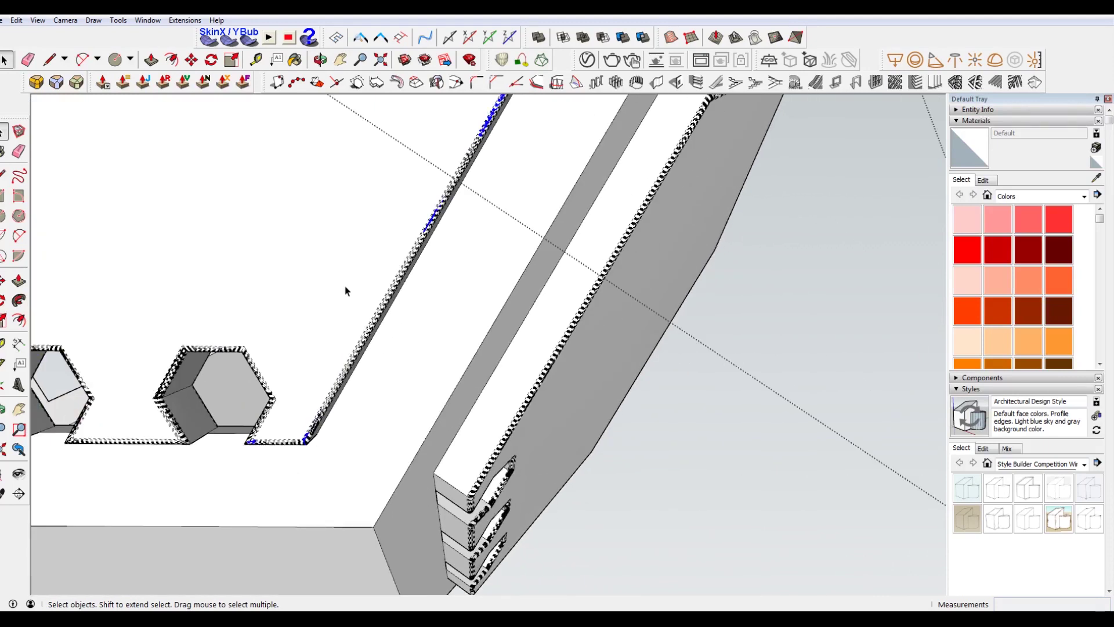
# Step: Orbit the planter to look into one hexagonal opening
pyautogui.scroll(-6, 345, 290)
pyautogui.scroll(5, 431, 242)
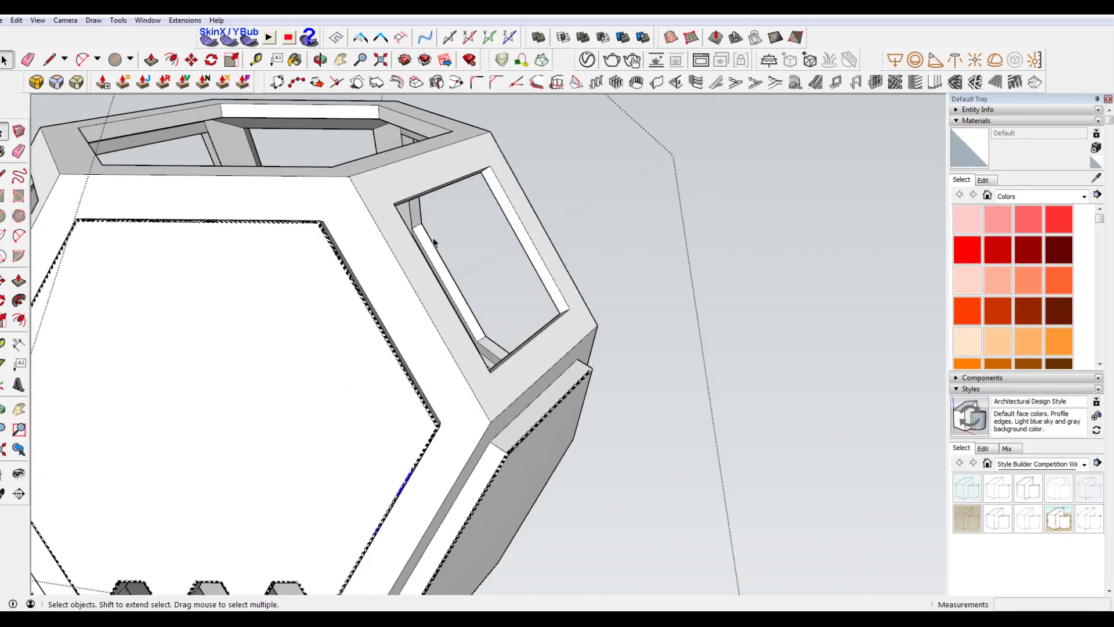
pyautogui.scroll(3, 435, 241)
pyautogui.moveTo(585, 293)
pyautogui.mouseDown(button='middle')
pyautogui.moveTo(309, 398)
pyautogui.moveTo(305, 415)
pyautogui.mouseUp(button='middle')
pyautogui.scroll(-4, 319, 312)
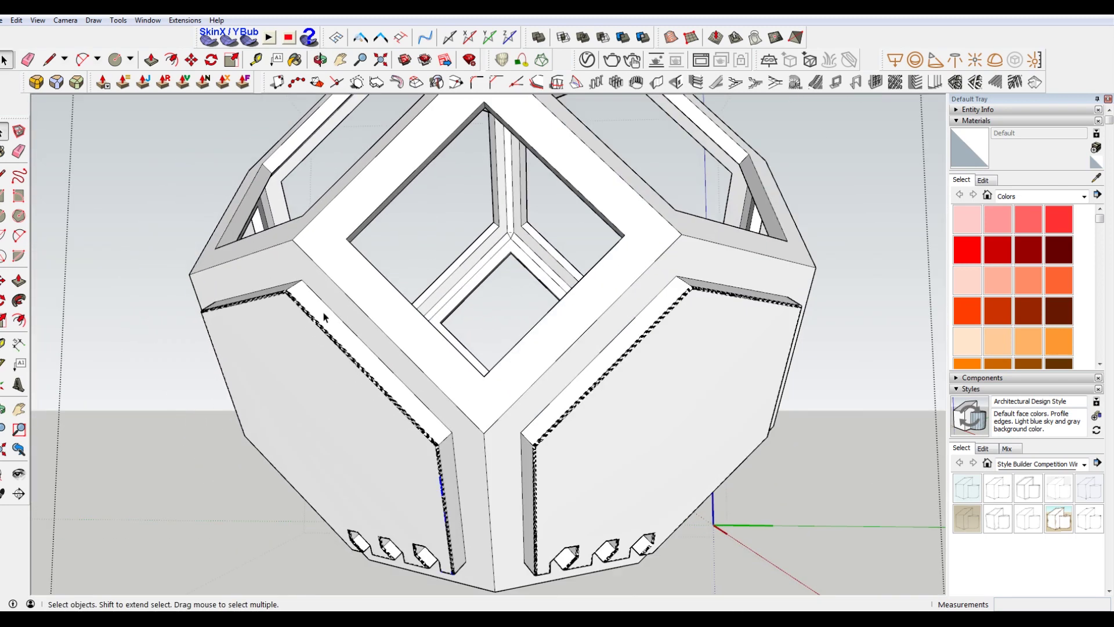
pyautogui.moveTo(372, 277)
pyautogui.mouseDown(button='middle')
pyautogui.moveTo(366, 263)
pyautogui.moveTo(587, 335)
pyautogui.moveTo(573, 347)
pyautogui.mouseUp(button='middle')
pyautogui.scroll(-4, 569, 351)
pyautogui.scroll(5, 626, 246)
pyautogui.moveTo(623, 244)
pyautogui.mouseDown(button='middle')
pyautogui.moveTo(740, 269)
pyautogui.moveTo(778, 264)
pyautogui.mouseUp(button='middle')
pyautogui.scroll(3, 799, 256)
# Step: Select the opening's slanted, top and left inner faces
pyautogui.click(803, 259)
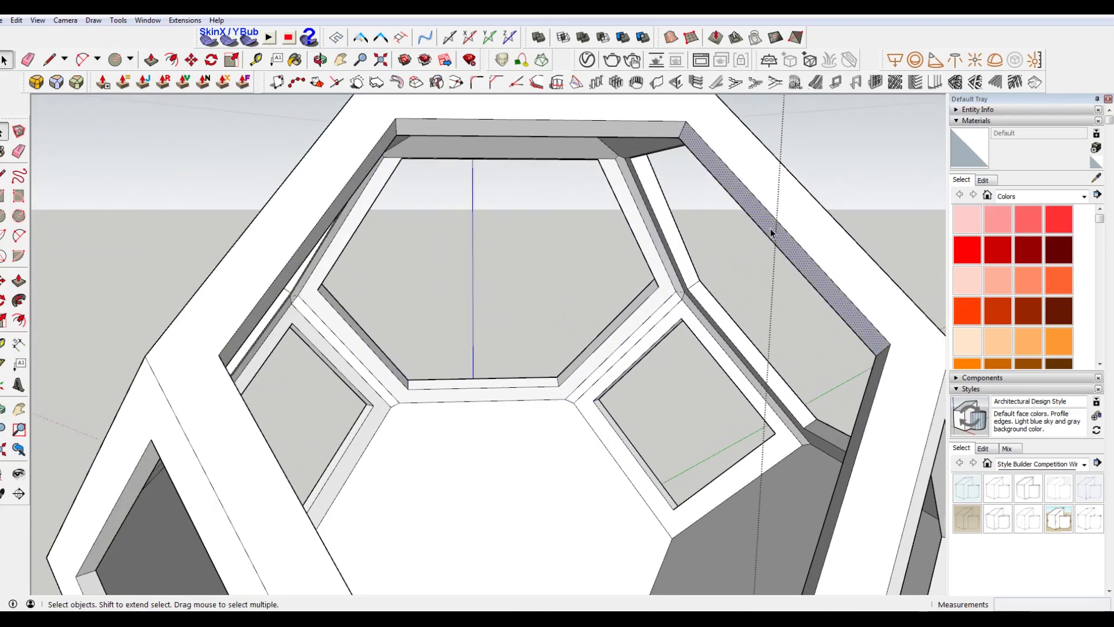
pyautogui.keyDown('shift'); pyautogui.click(603, 127); pyautogui.keyUp('shift')
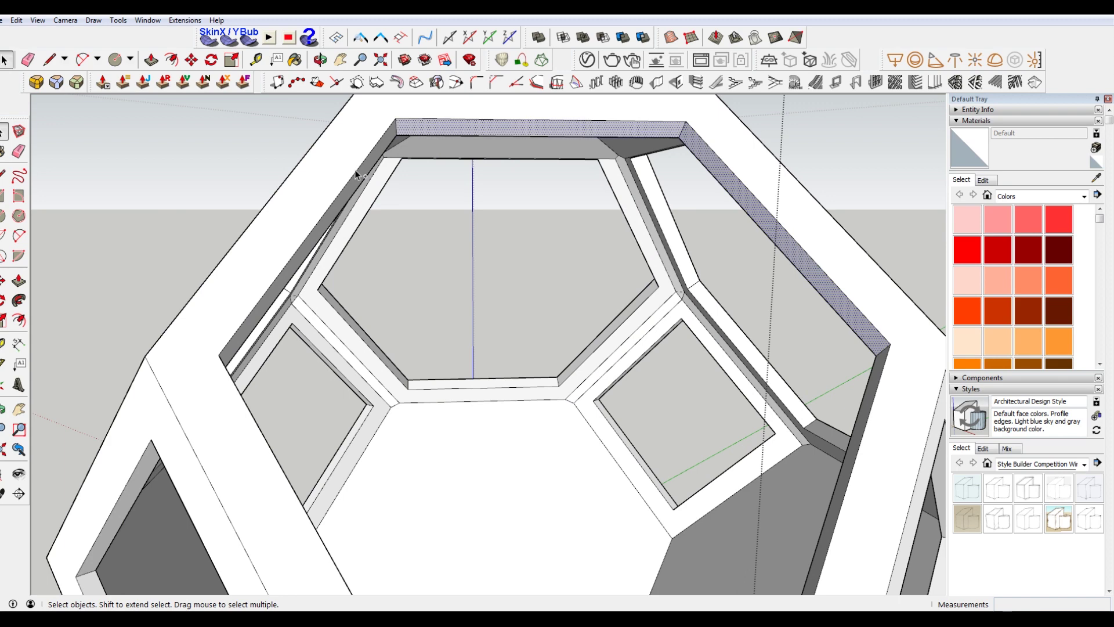
pyautogui.moveTo(355, 176); pyautogui.dragTo(180, 222, button='middle')
pyautogui.keyDown('shift'); pyautogui.click(180, 224); pyautogui.keyUp('shift')
pyautogui.moveTo(188, 319); pyautogui.dragTo(385, 353, button='middle')
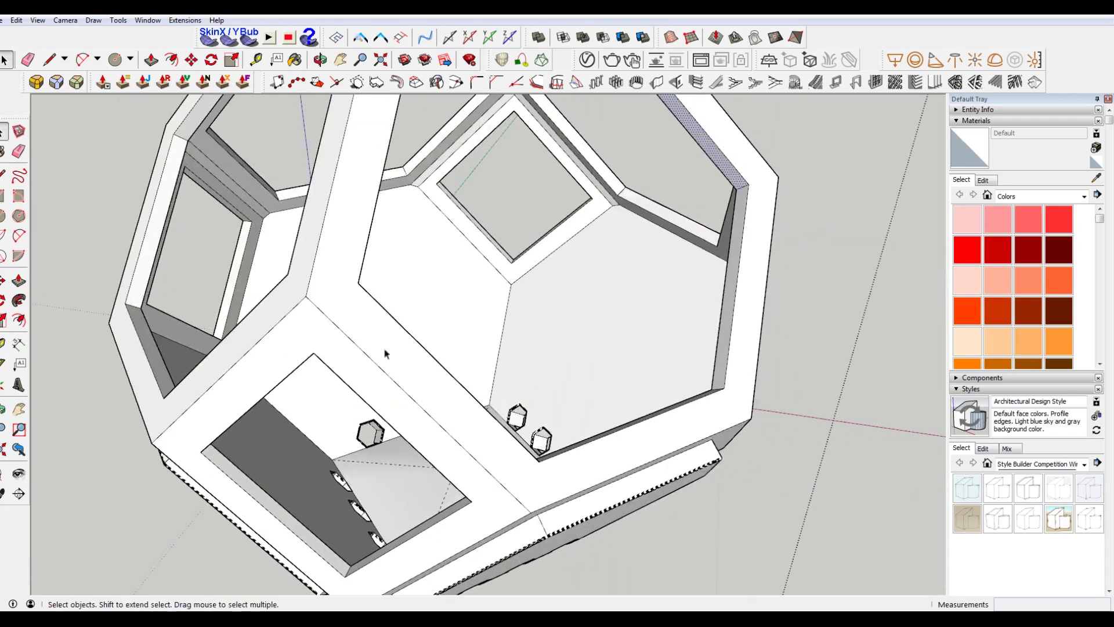
pyautogui.moveTo(730, 306); pyautogui.dragTo(733, 431, button='middle')
# Step: Add the lower frame face and scale the selected faces down to 0.69
pyautogui.keyDown('ctrl'); pyautogui.click(724, 417); pyautogui.keyUp('ctrl')
pyautogui.press('s')
pyautogui.scroll(-3, 584, 244)
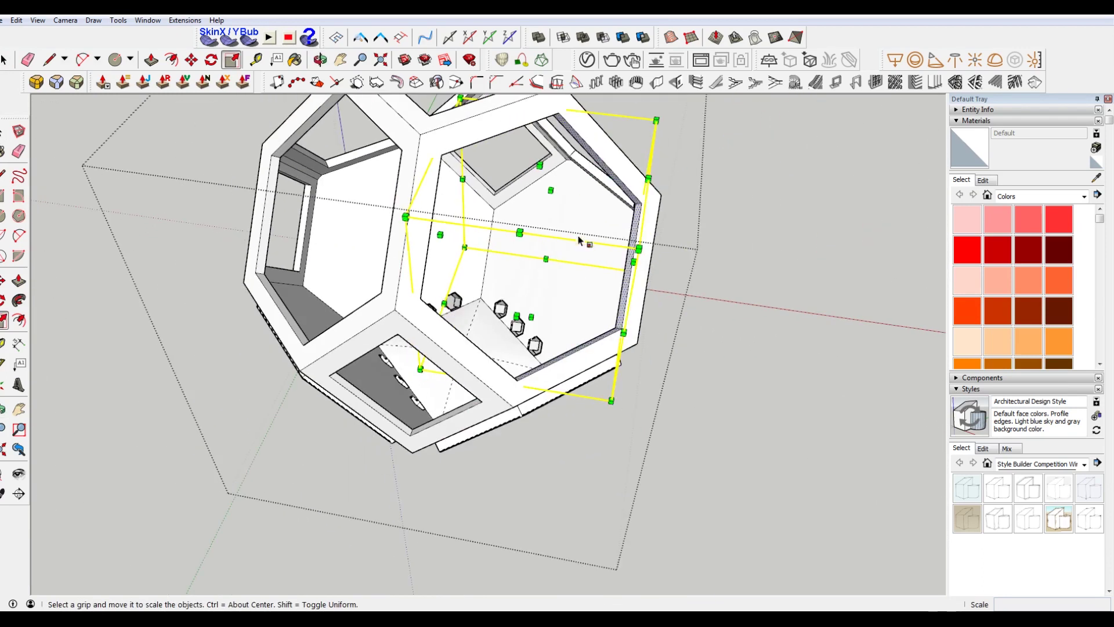
pyautogui.scroll(2, 586, 243)
pyautogui.moveTo(618, 494); pyautogui.dragTo(582, 418)
pyautogui.scroll(-5, 504, 379)
pyautogui.moveTo(493, 380); pyautogui.dragTo(480, 338, button='middle')
# Step: Exit the planter group and view the planter face-on
pyautogui.press('space')
pyautogui.click(688, 262)
pyautogui.scroll(3, 421, 281)
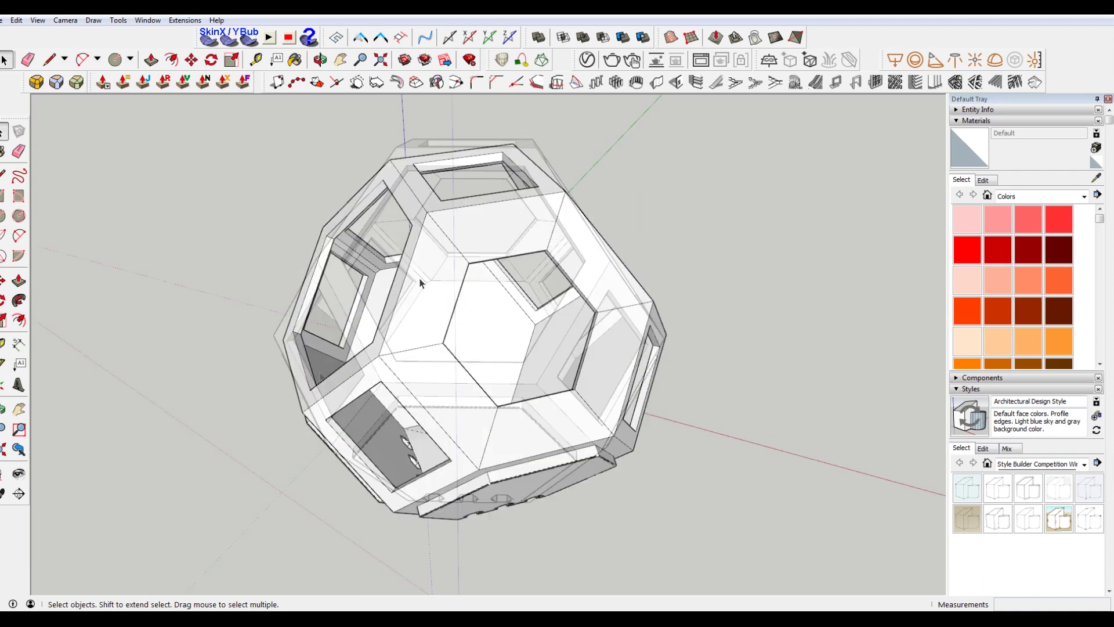
pyautogui.moveTo(421, 281); pyautogui.dragTo(322, 364, button='middle')
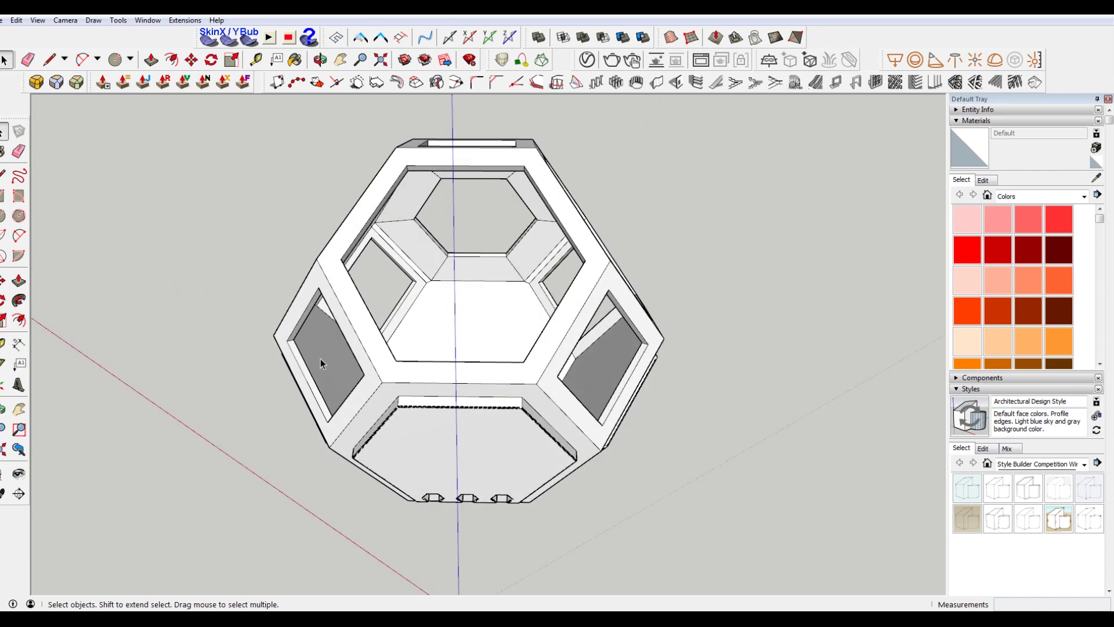